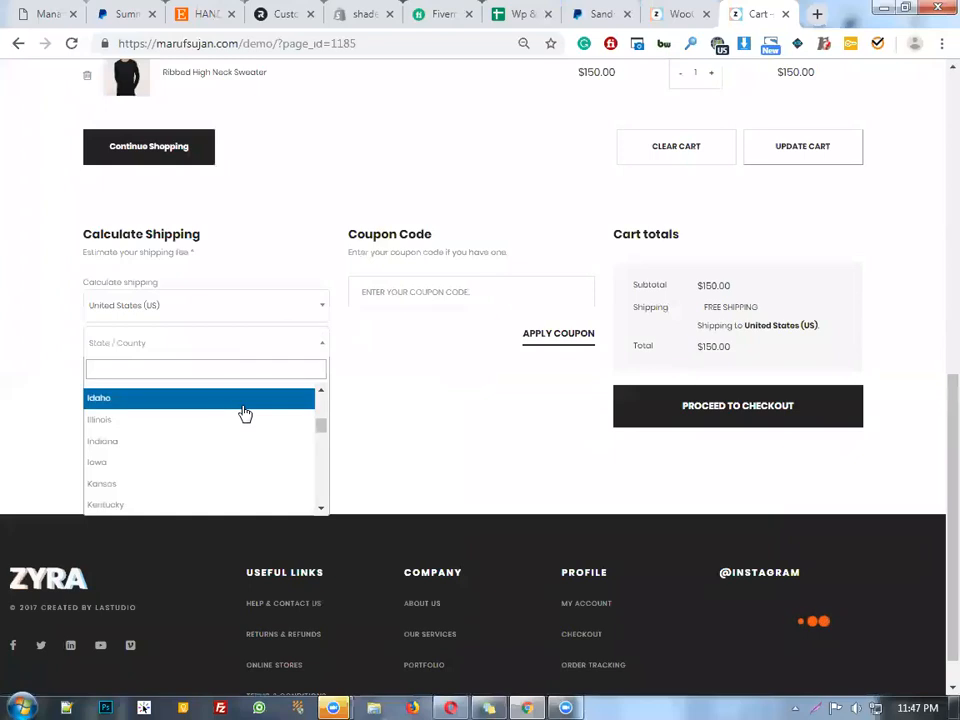
# Set the cart's shipping estimate country to Bangladesh
pyautogui.write('ban')
pyautogui.press('BackSpace')
pyautogui.press('BackSpace')
pyautogui.press('BackSpace')
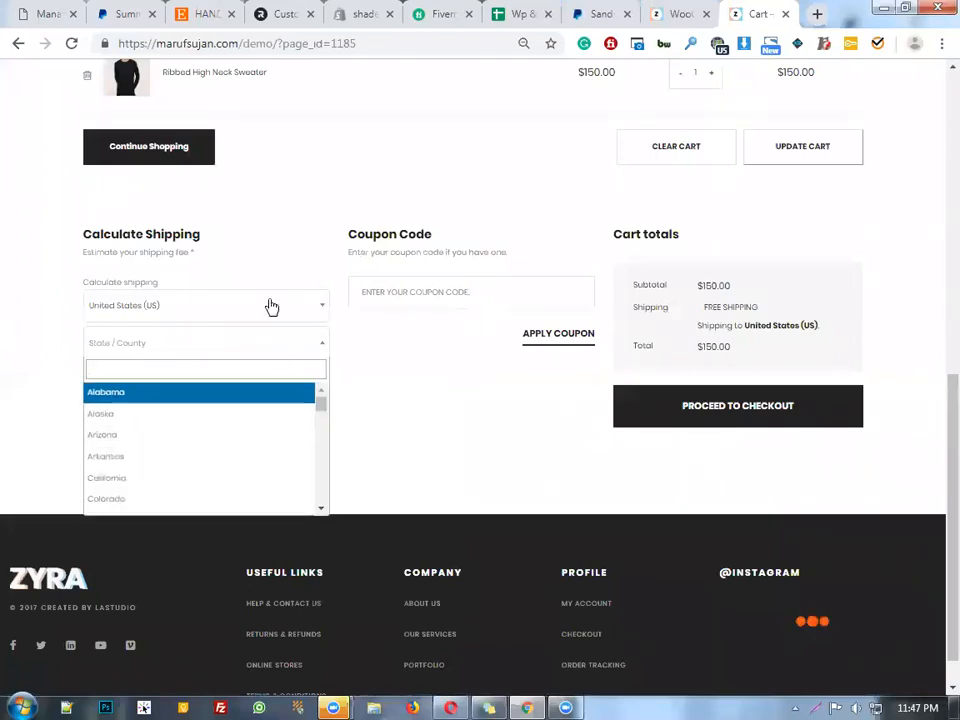
pyautogui.click(271, 306)
pyautogui.write('bang')
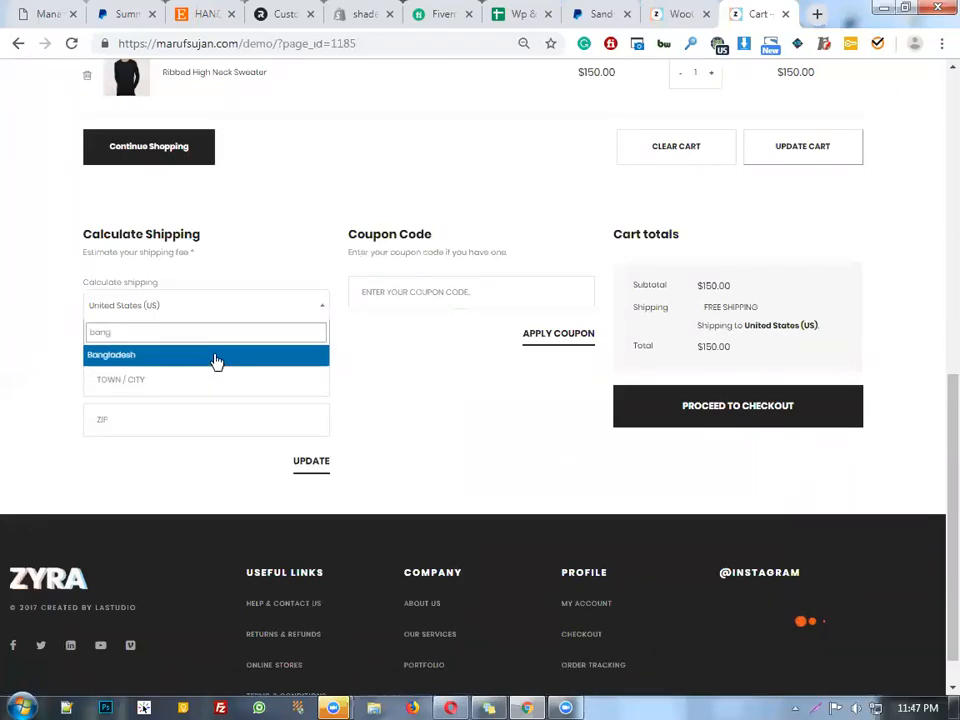
pyautogui.click(217, 361)
# Choose Manikganj as the shipping district and enter postcode 180
pyautogui.click(274, 348)
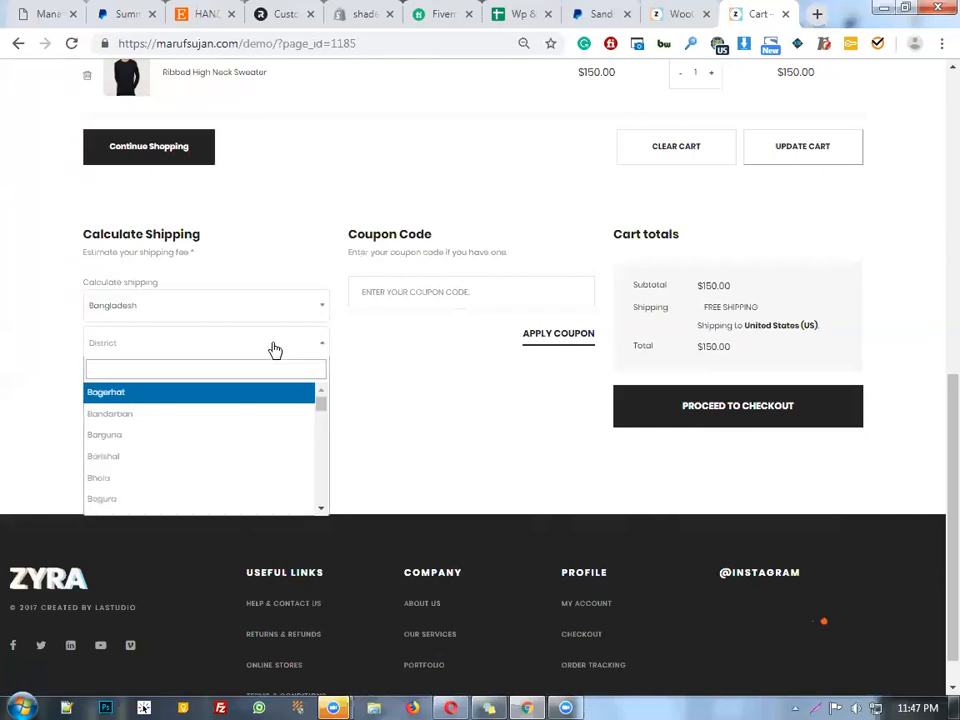
pyautogui.write('mani')
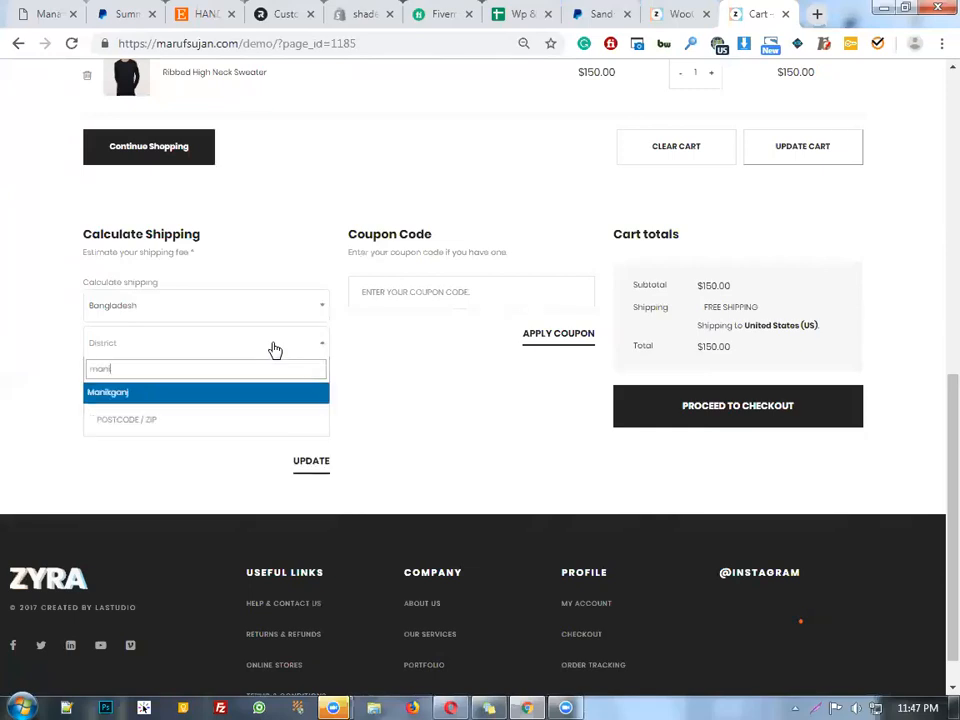
pyautogui.click(288, 392)
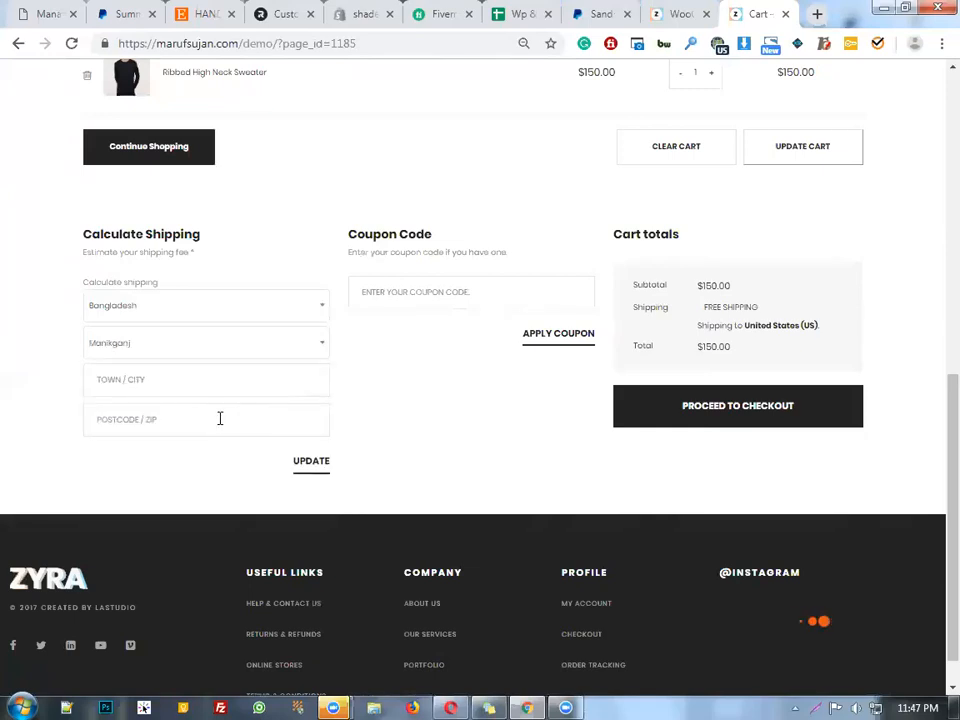
pyautogui.click(212, 386)
pyautogui.click(208, 415)
pyautogui.write('180')
pyautogui.click(560, 290)
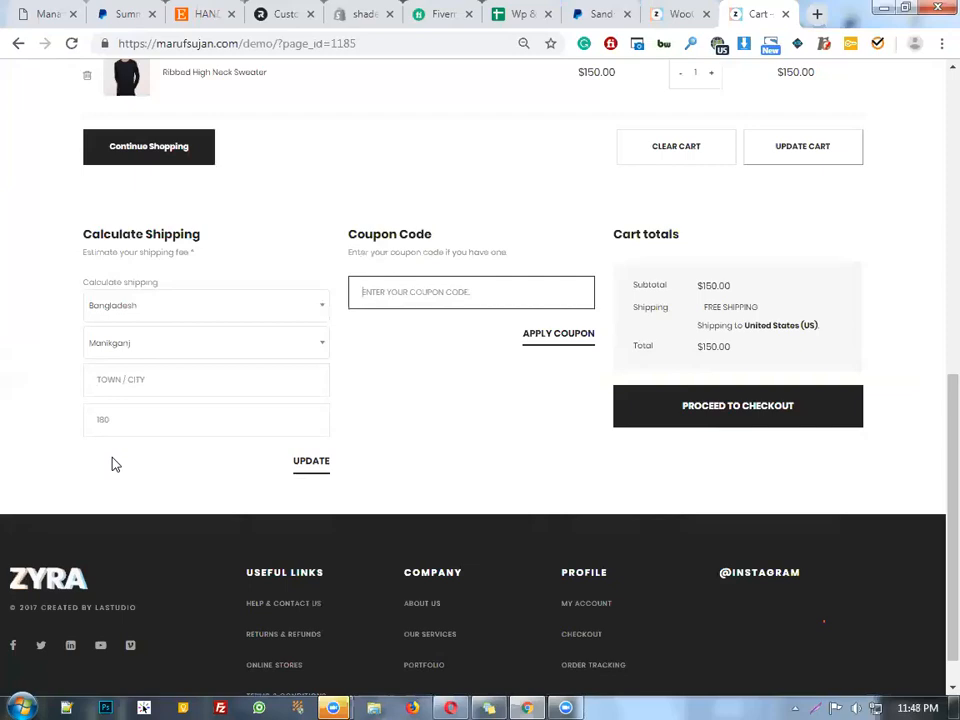
pyautogui.click(206, 423)
pyautogui.click(437, 459)
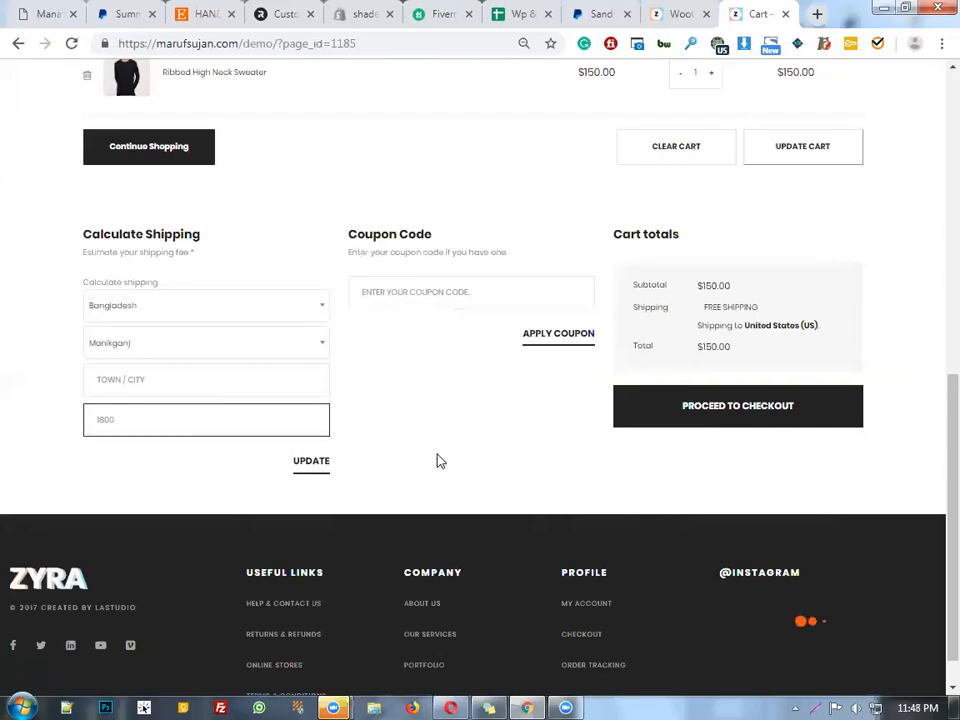
# Proceed from the cart to the Checkout page
pyautogui.scroll(3, 390, 354)
pyautogui.scroll(3, 664, 279)
pyautogui.scroll(-4, 776, 401)
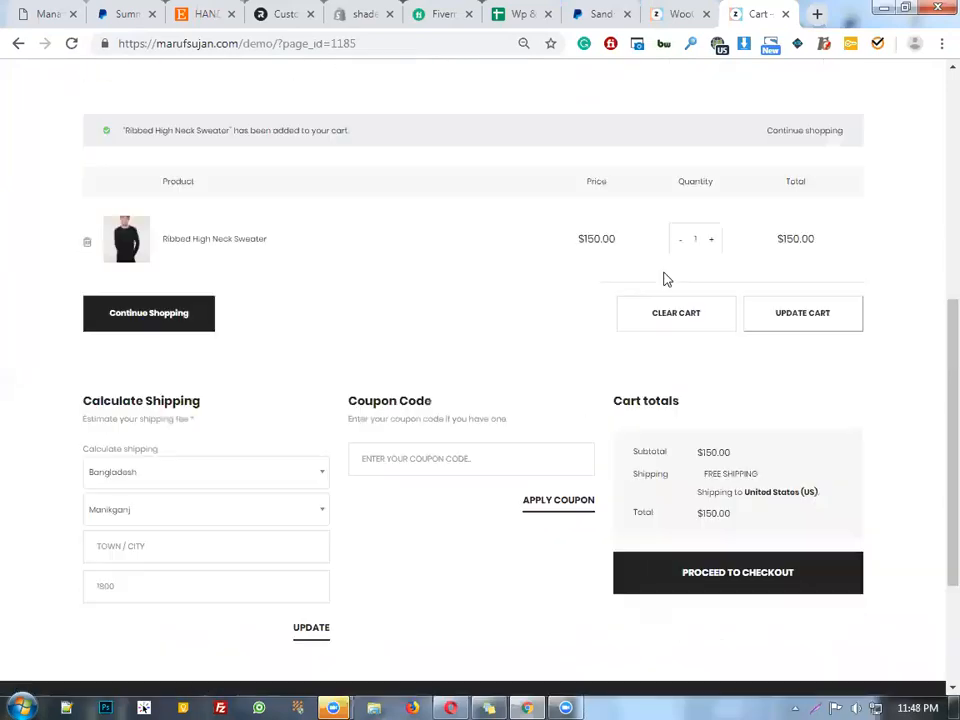
pyautogui.click(836, 580)
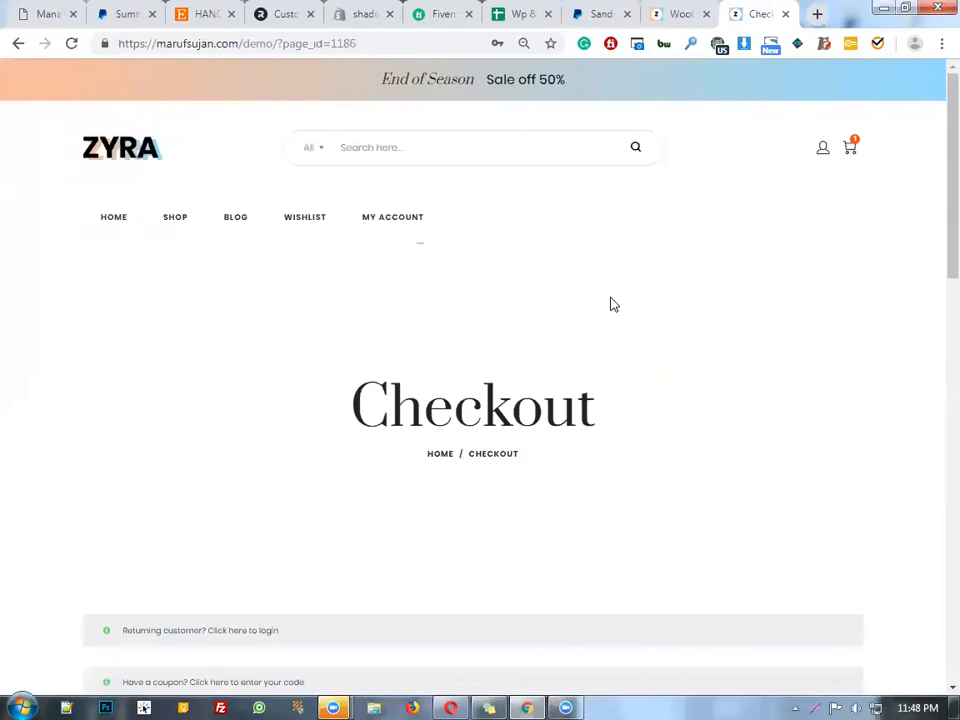
# Fill in the billing first name from autofill and type the customer's last name
pyautogui.scroll(-3, 613, 304)
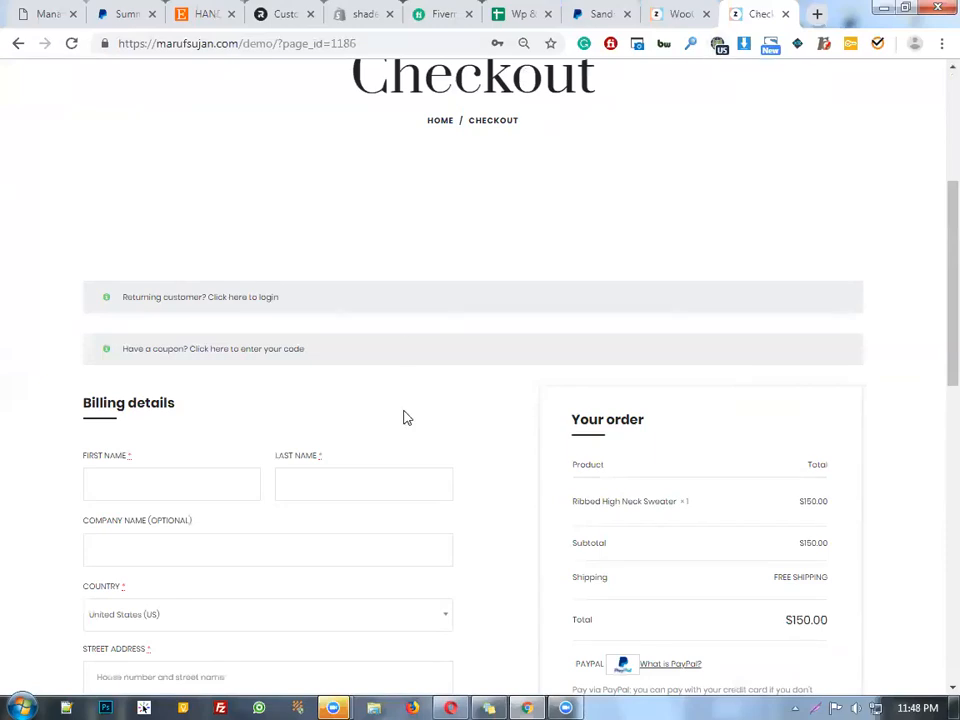
pyautogui.scroll(-3, 443, 330)
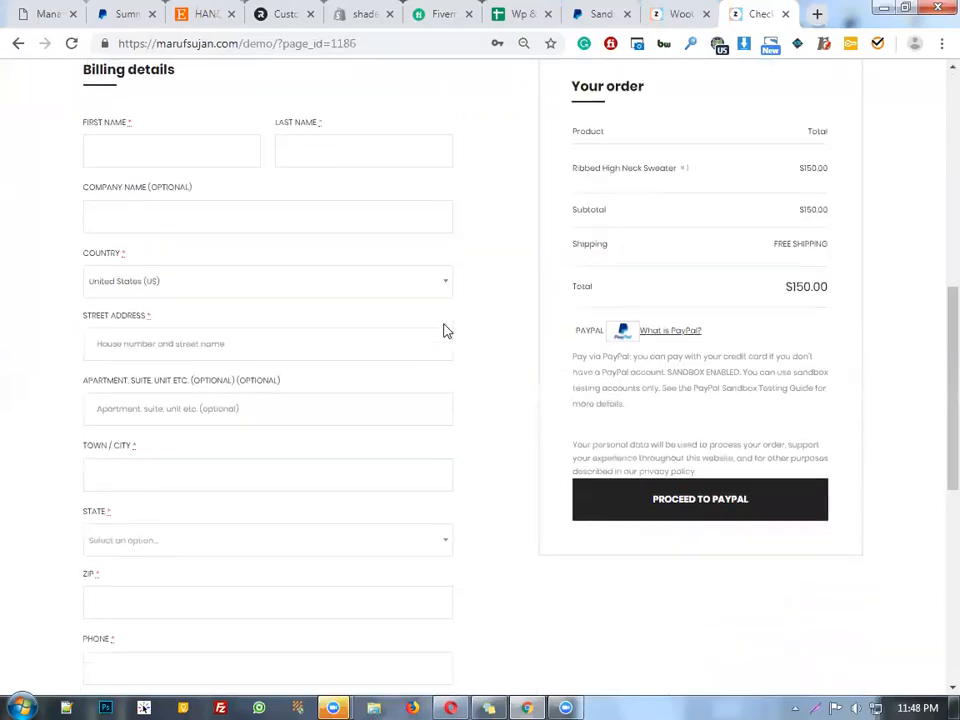
pyautogui.scroll(2, 213, 305)
pyautogui.click(200, 306)
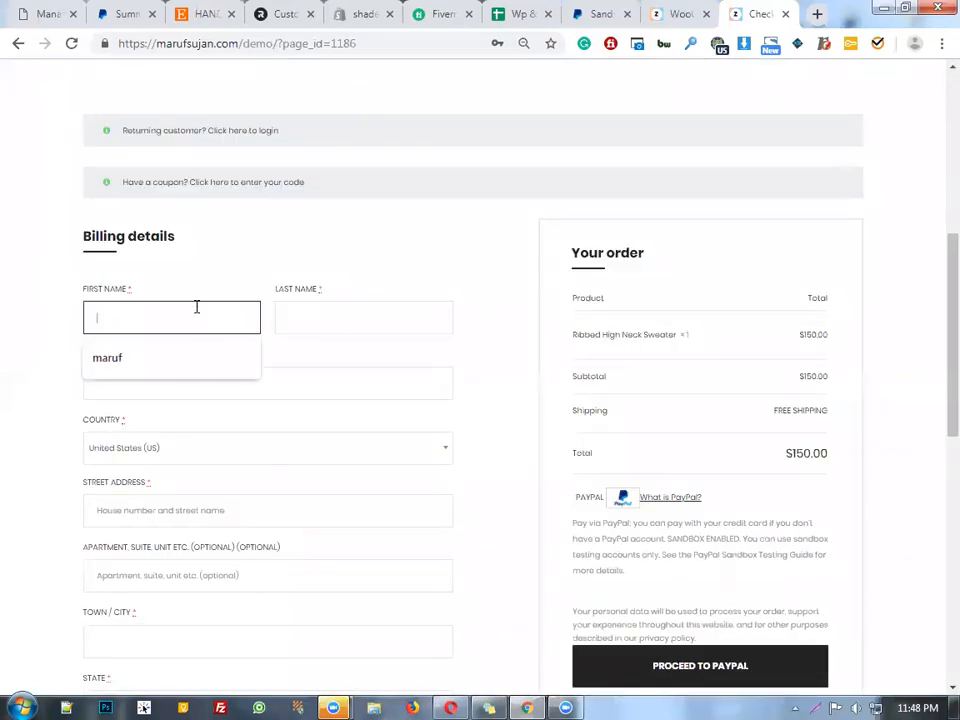
pyautogui.click(212, 347)
pyautogui.click(333, 322)
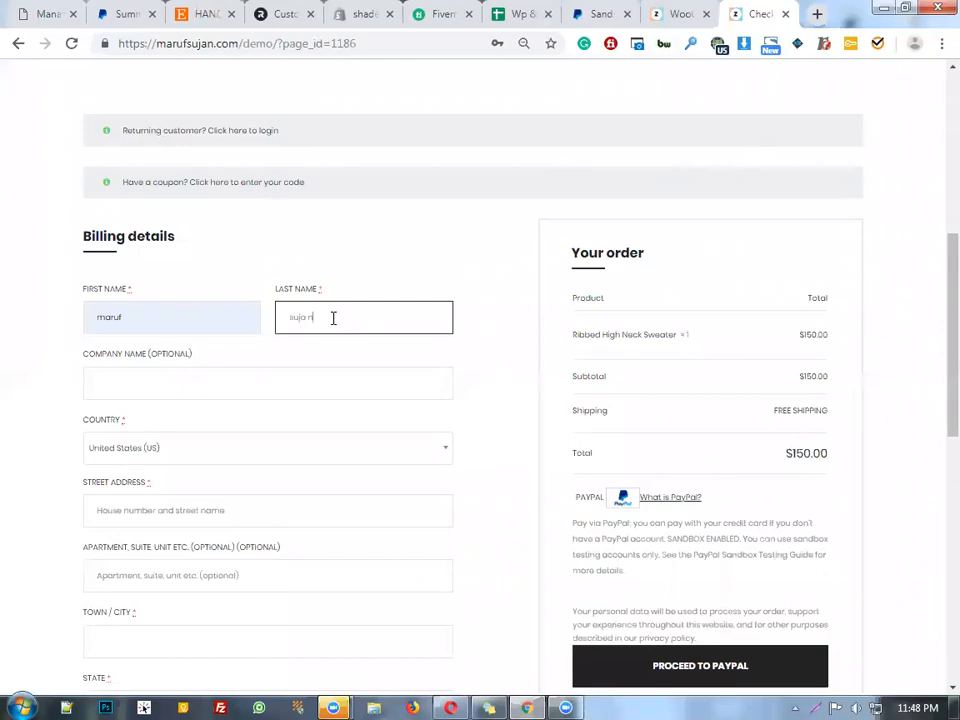
pyautogui.write('sujan')
pyautogui.click(266, 392)
# Set the billing country to Bangladesh
pyautogui.click(216, 448)
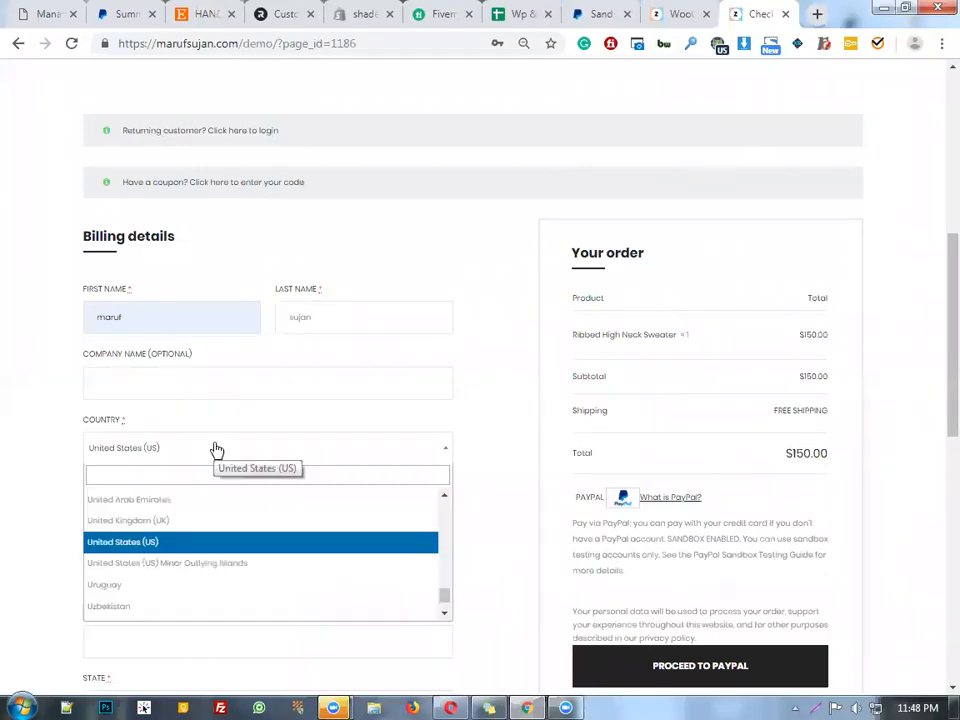
pyautogui.write('bang')
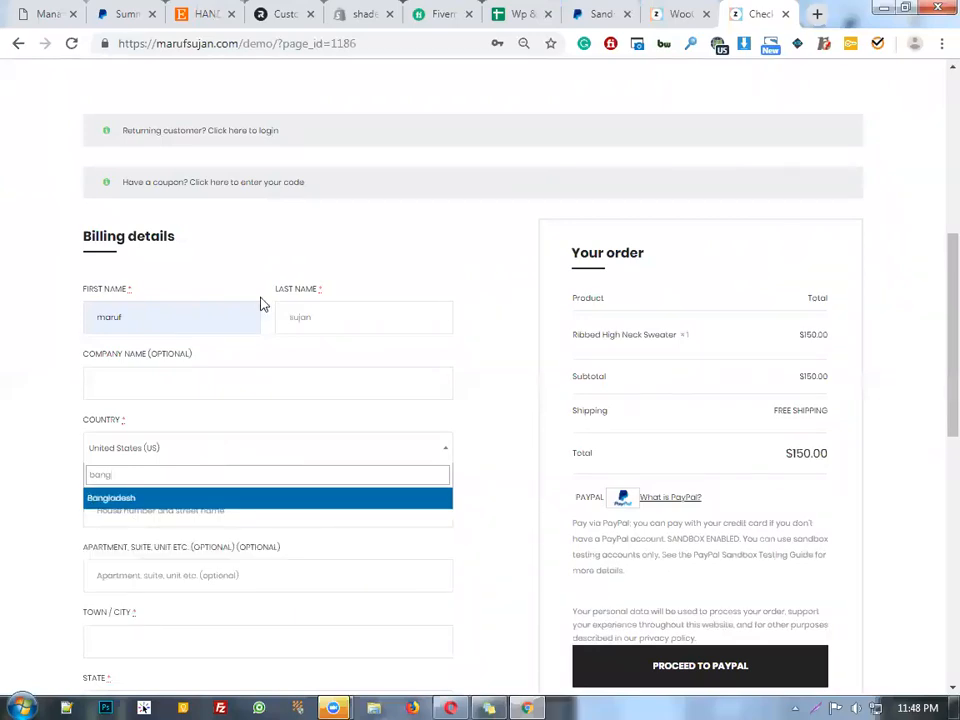
pyautogui.click(286, 519)
pyautogui.scroll(-5, 278, 505)
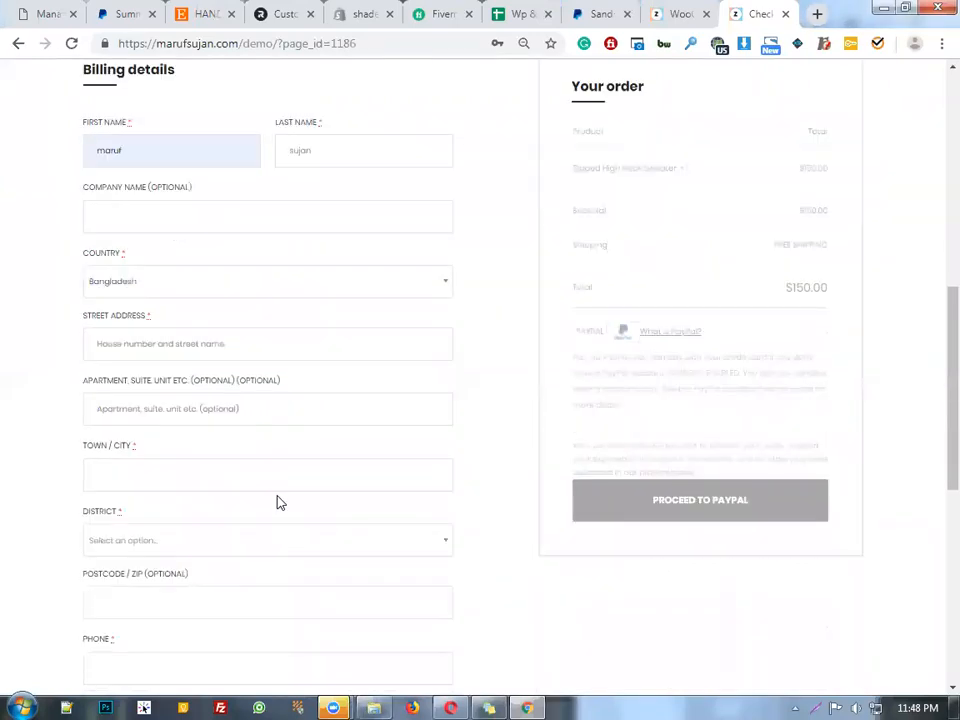
pyautogui.scroll(1, 201, 283)
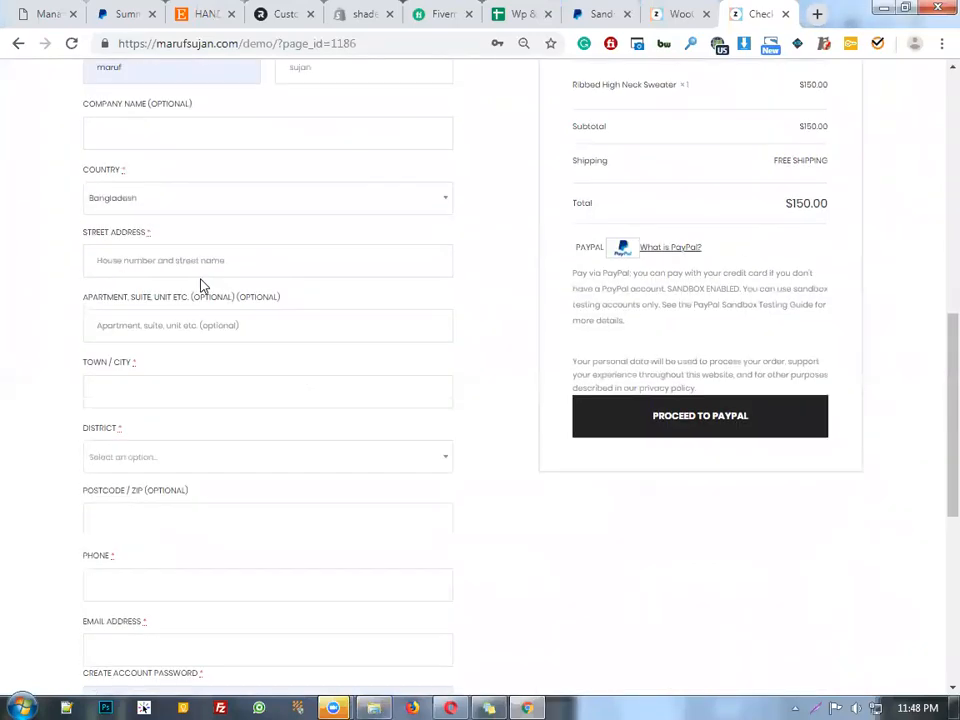
# Enter the billing street address, leaving District unselected after searching 'mani'
pyautogui.click(200, 266)
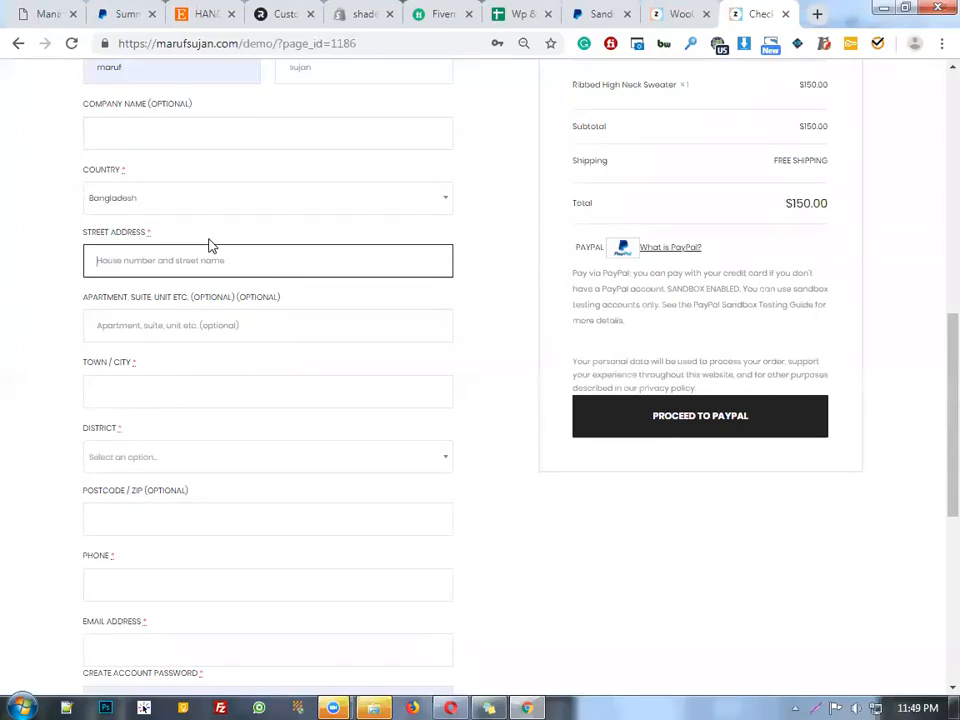
pyautogui.write('S')
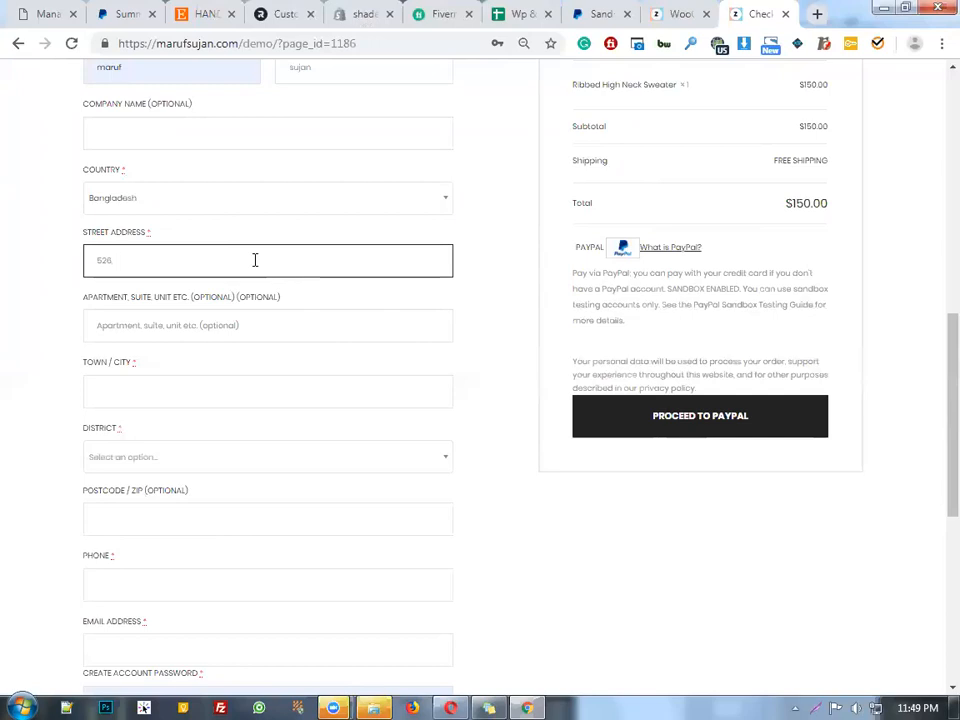
pyautogui.write('handa')
pyautogui.click(281, 390)
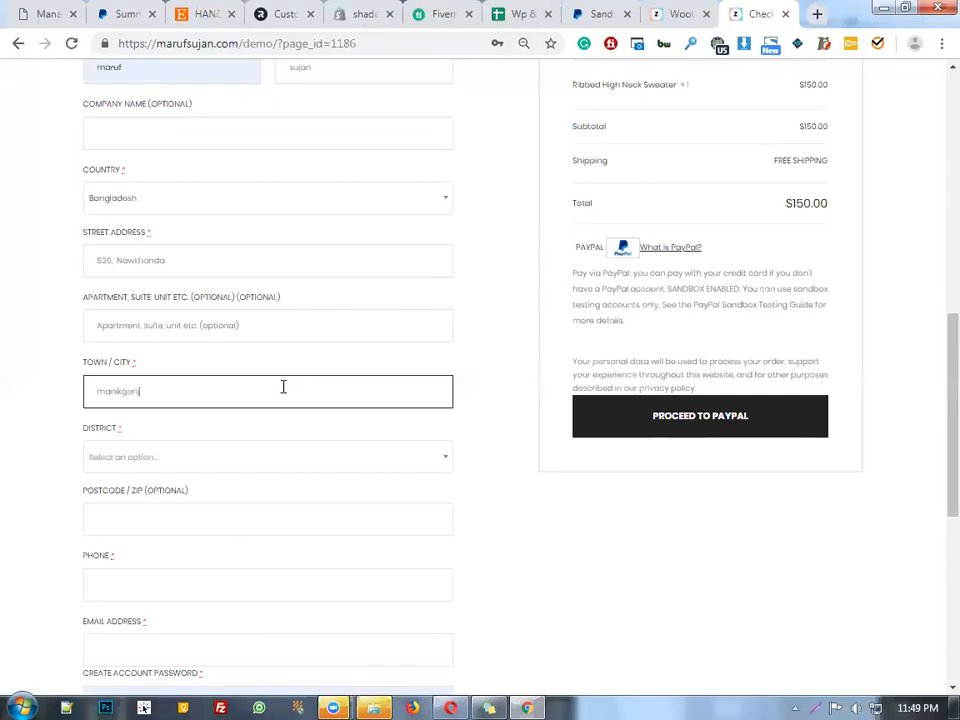
pyautogui.click(296, 462)
pyautogui.scroll(-3, 291, 440)
pyautogui.write('ma')
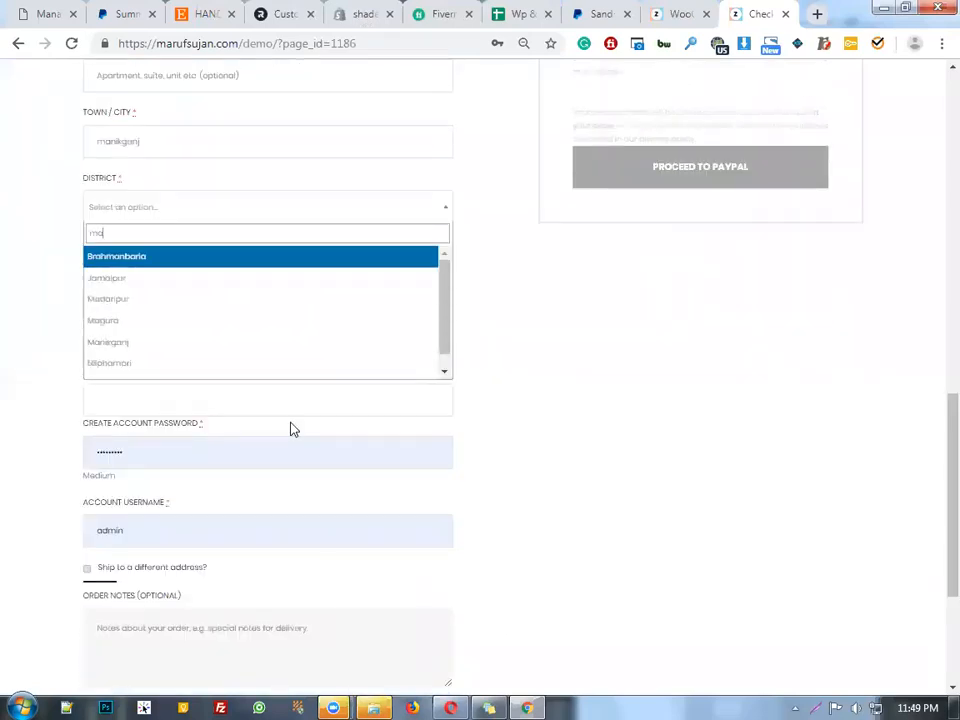
pyautogui.write('ni')
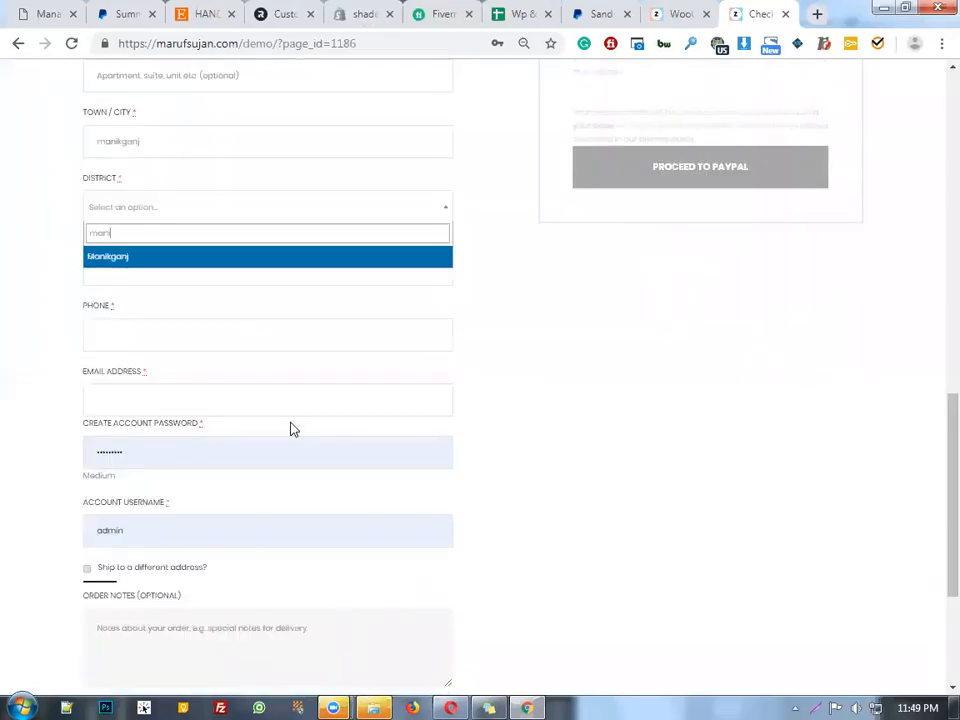
# Fill in the billing phone number and the customer's e-mail address
pyautogui.click(237, 336)
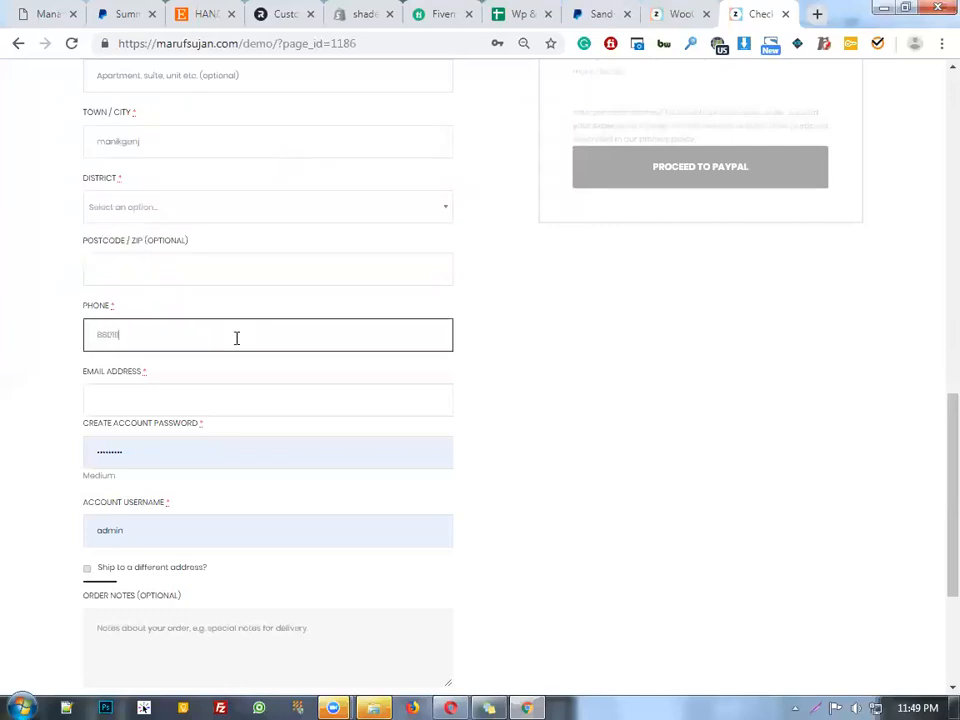
pyautogui.click(265, 397)
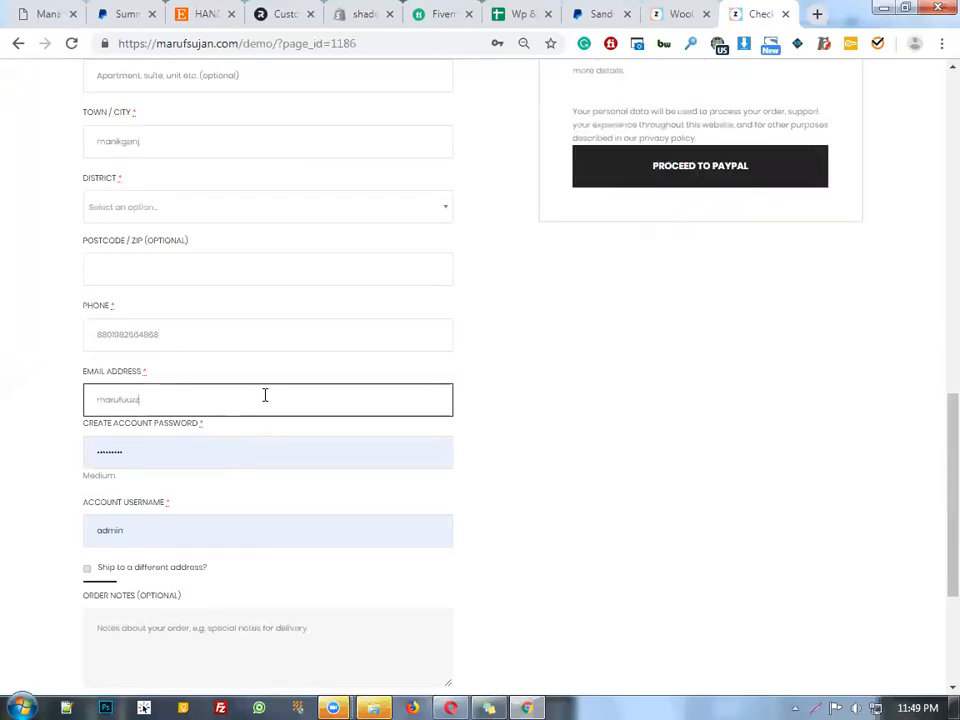
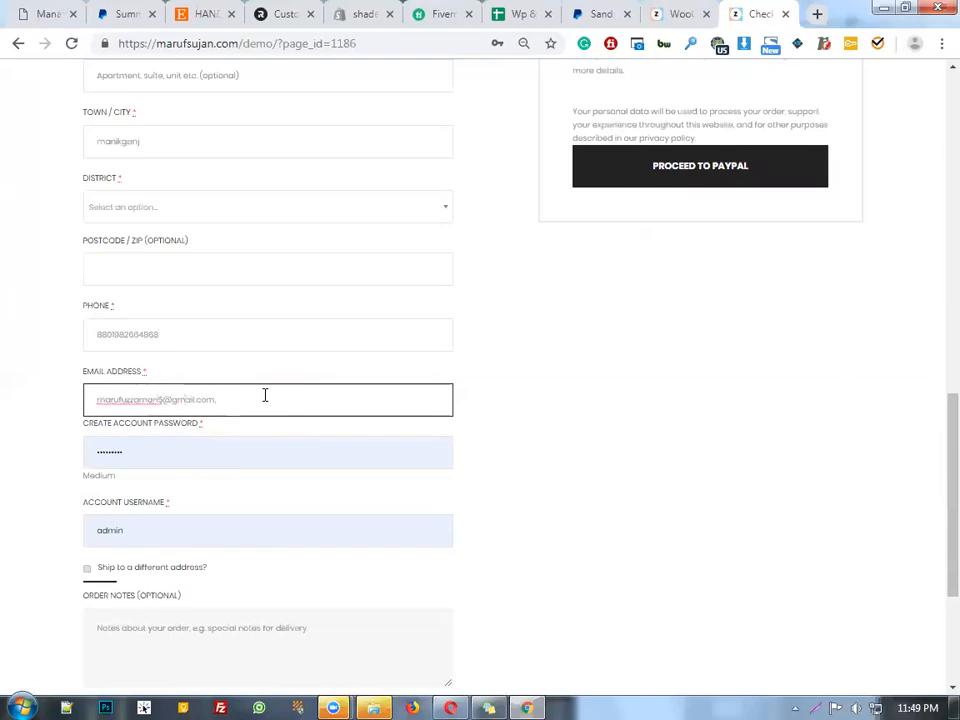
pyautogui.scroll(-3, 265, 395)
pyautogui.click(501, 197)
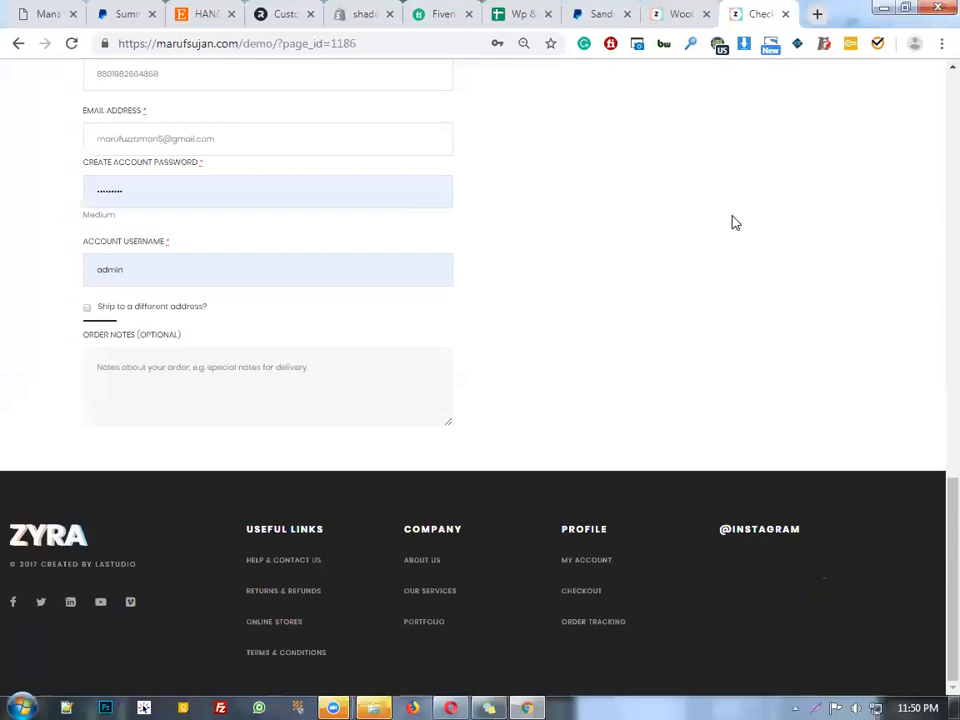
# Submit the checkout with Proceed to PayPal
pyautogui.scroll(4, 780, 313)
pyautogui.scroll(4, 774, 298)
pyautogui.scroll(-3, 767, 356)
pyautogui.scroll(1, 811, 310)
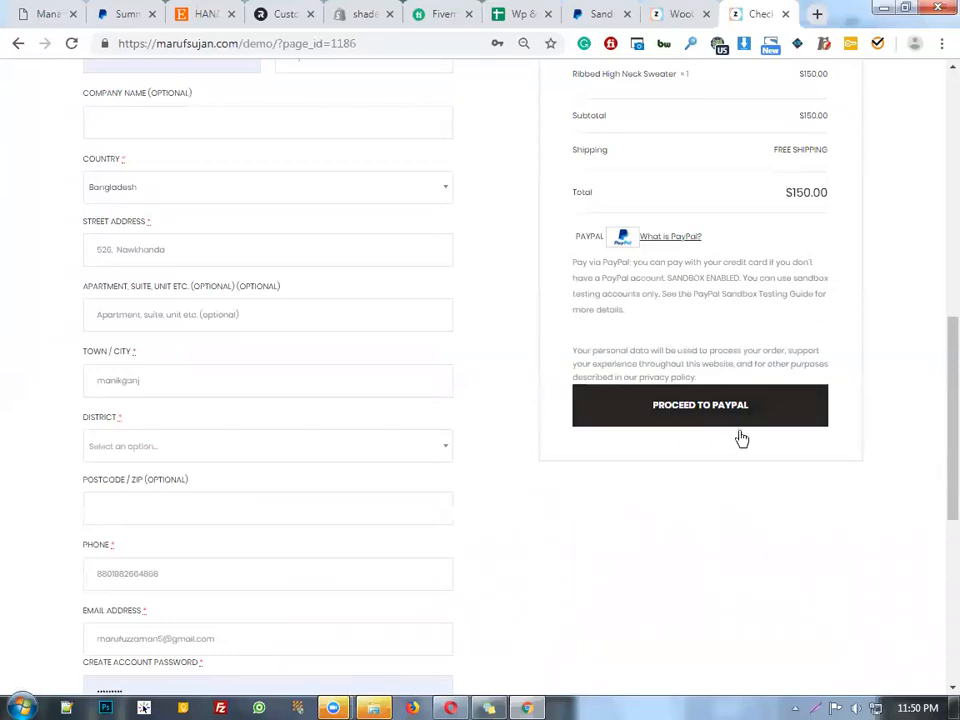
pyautogui.scroll(5, 739, 437)
pyautogui.scroll(-3, 832, 538)
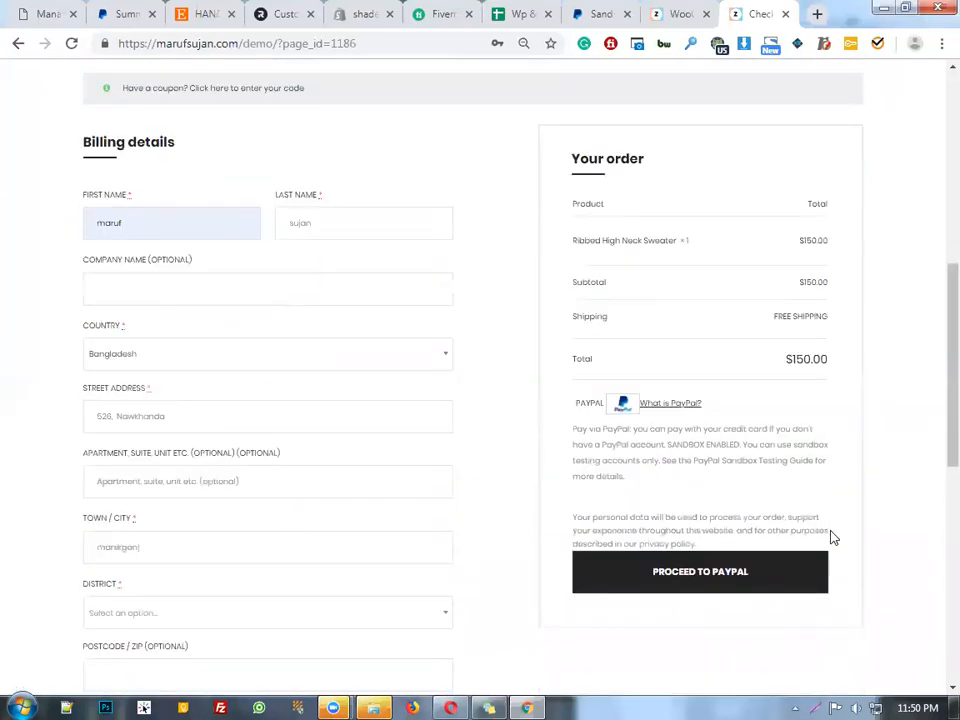
pyautogui.click(769, 583)
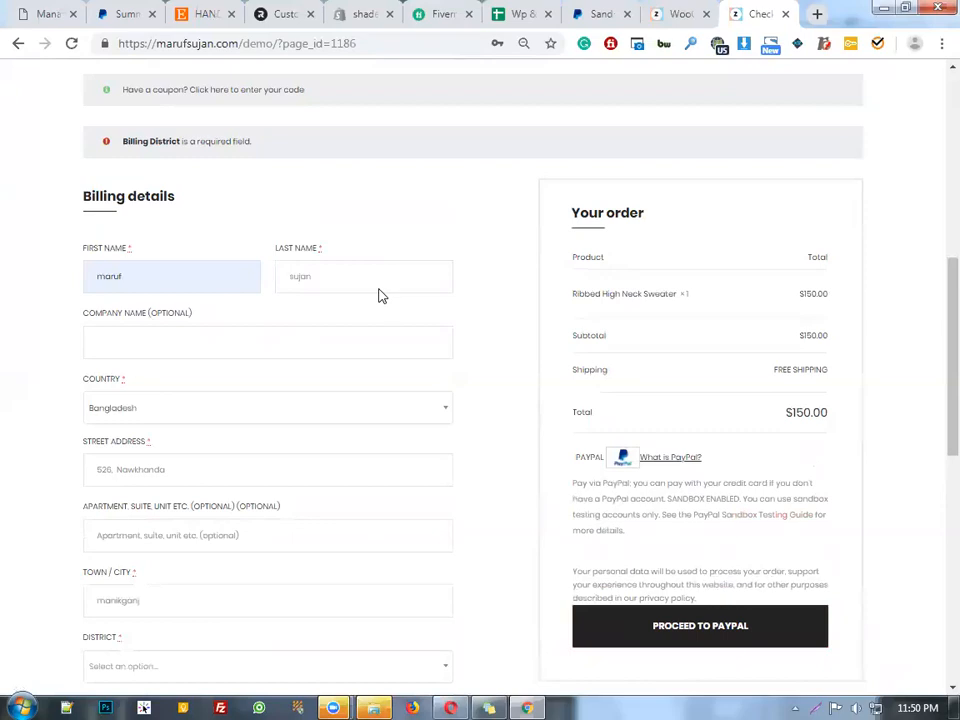
# Set the billing District to Manikganj, then go to the account password after the username error
pyautogui.scroll(-4, 309, 222)
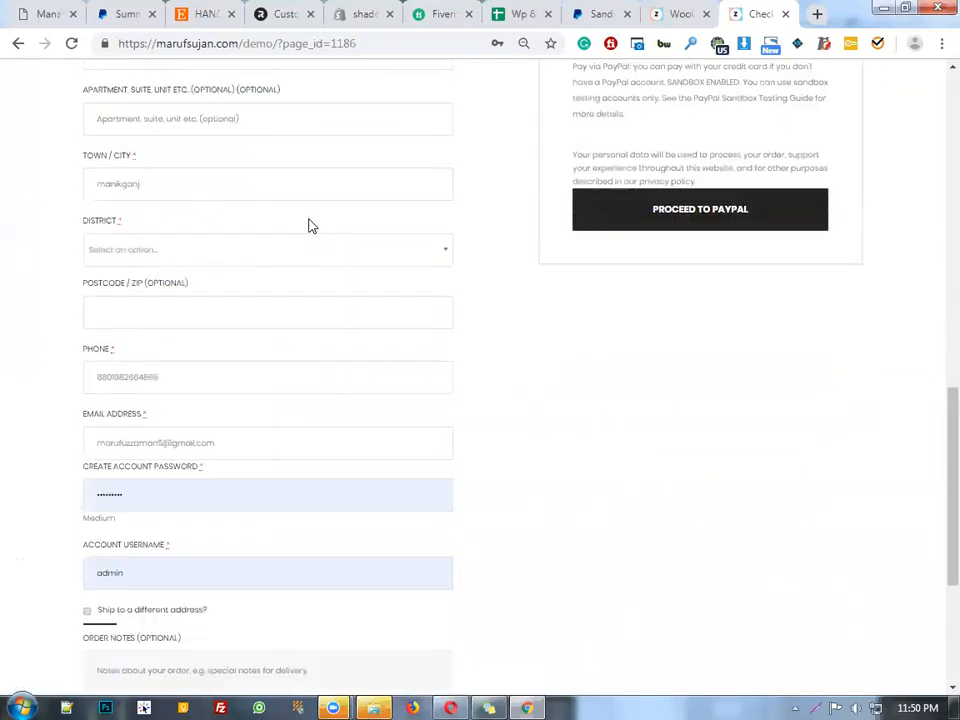
pyautogui.click(209, 259)
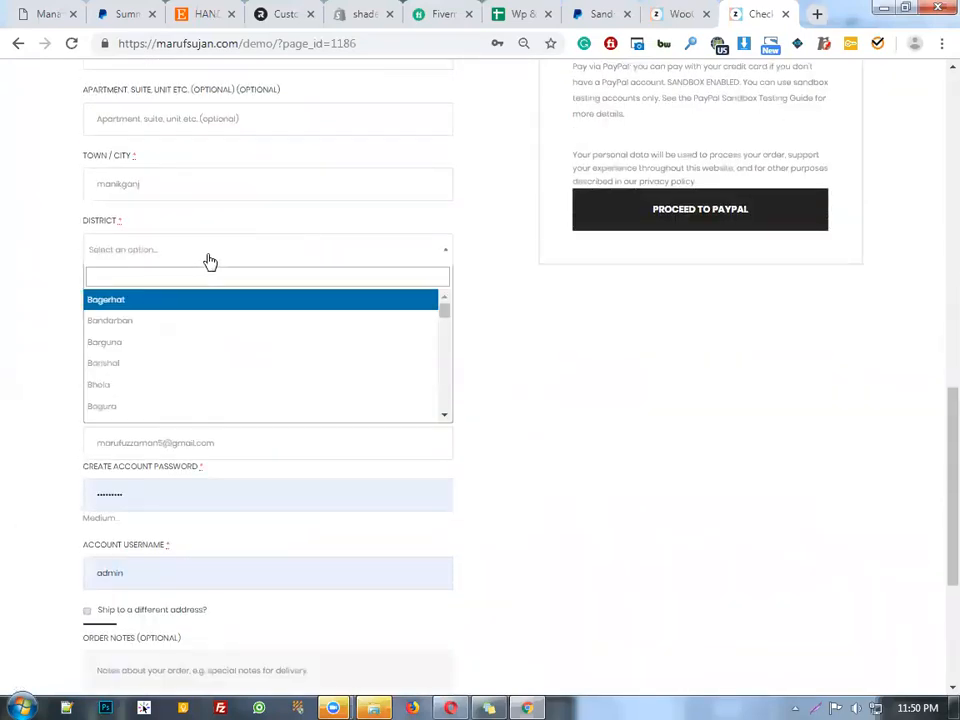
pyautogui.write('mani')
pyautogui.click(204, 302)
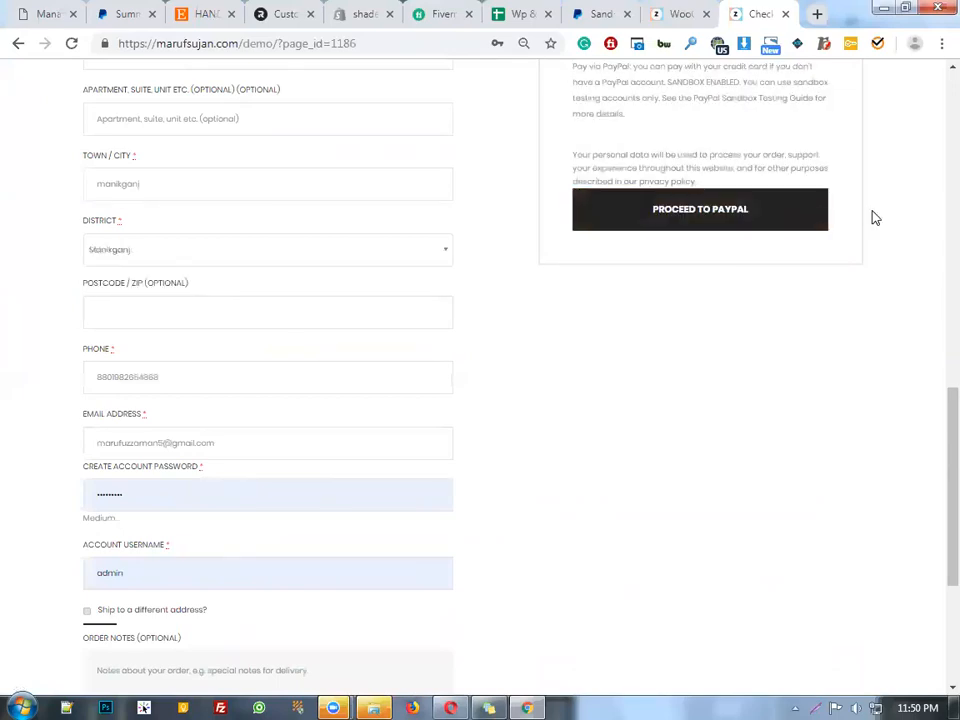
pyautogui.scroll(3, 870, 216)
pyautogui.scroll(2, 874, 216)
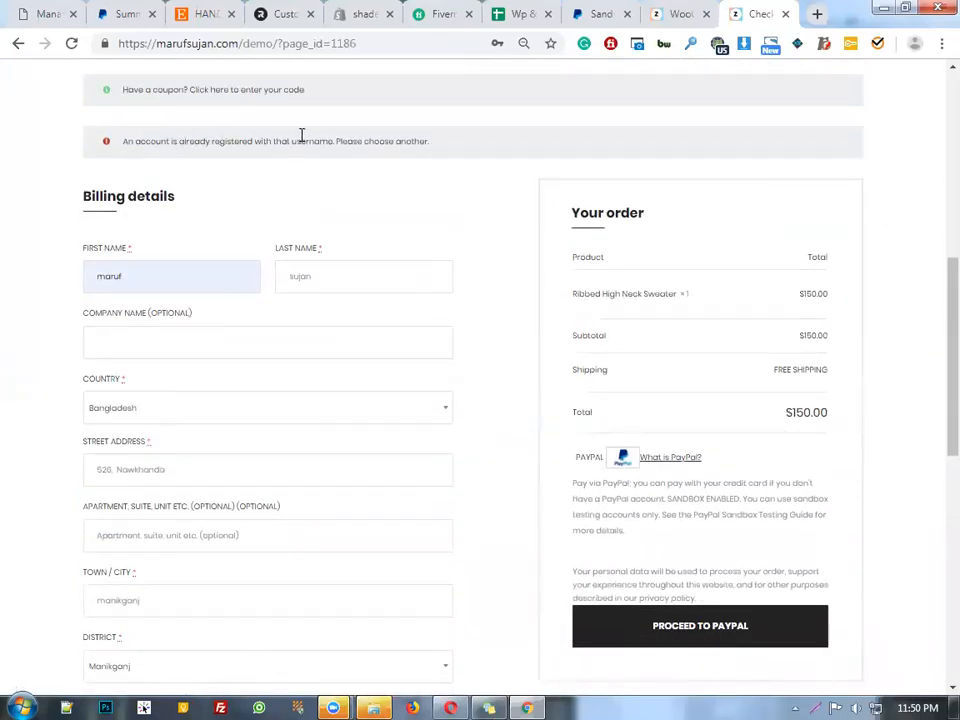
pyautogui.scroll(-7, 450, 407)
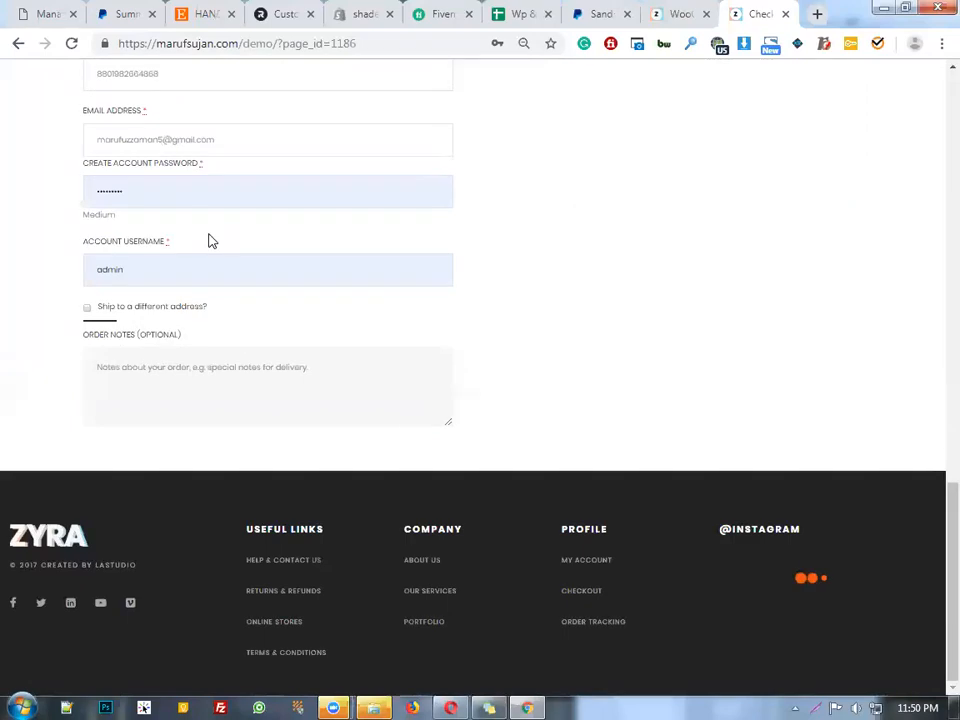
pyautogui.scroll(2, 191, 253)
pyautogui.click(165, 358)
# Replace the account password and change the username from 'admin' to a new name
pyautogui.moveTo(38, 370); pyautogui.dragTo(10, 368)
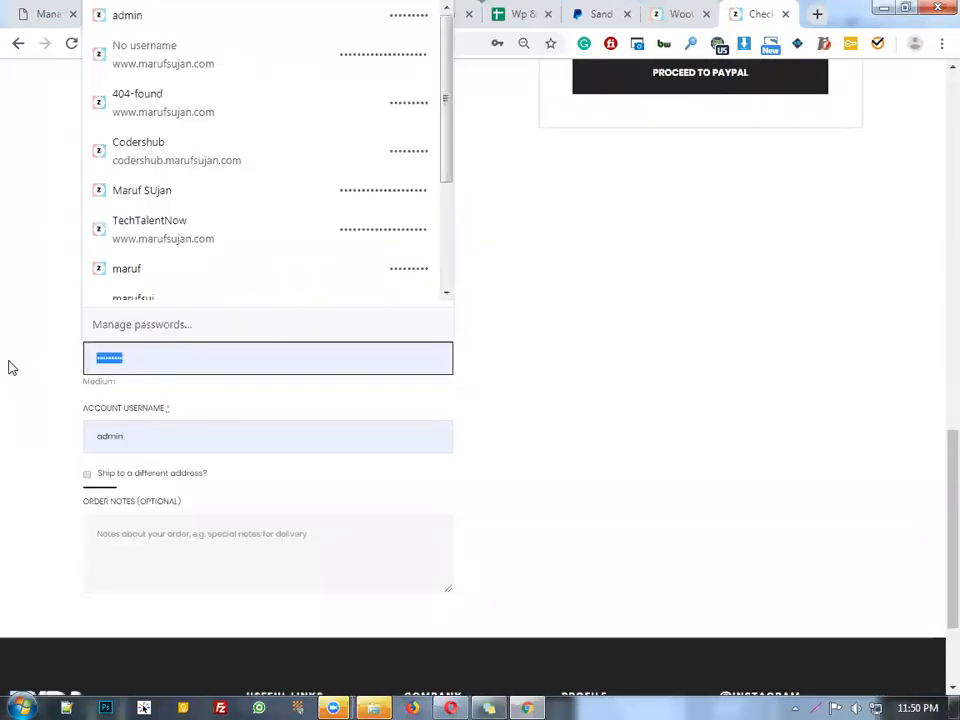
pyautogui.press('BackSpace')
pyautogui.write('•••••')
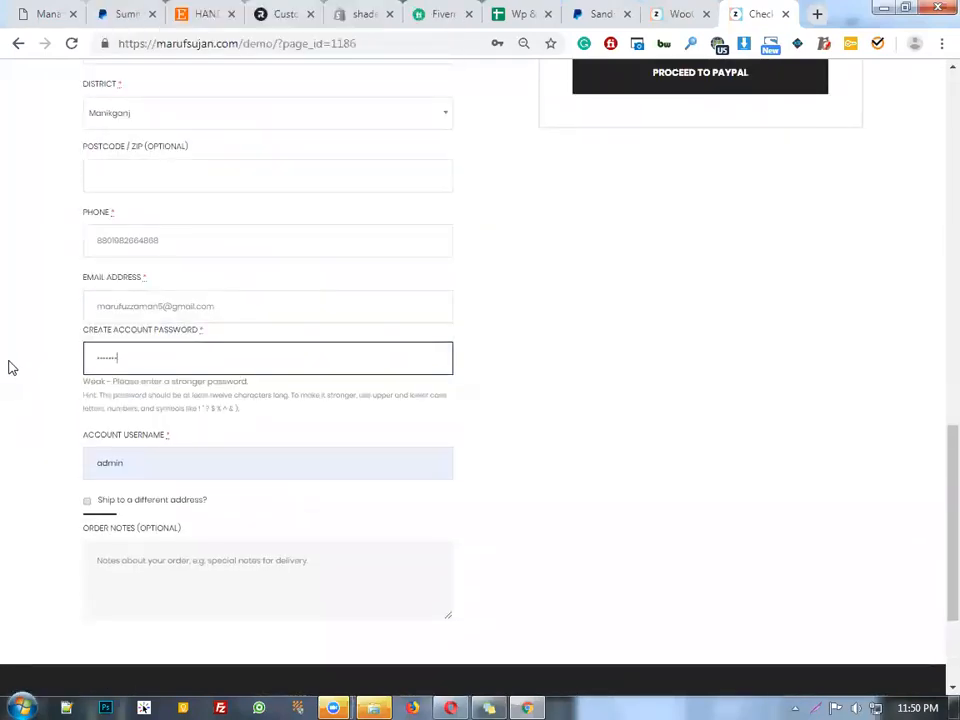
pyautogui.doubleClick(101, 448)
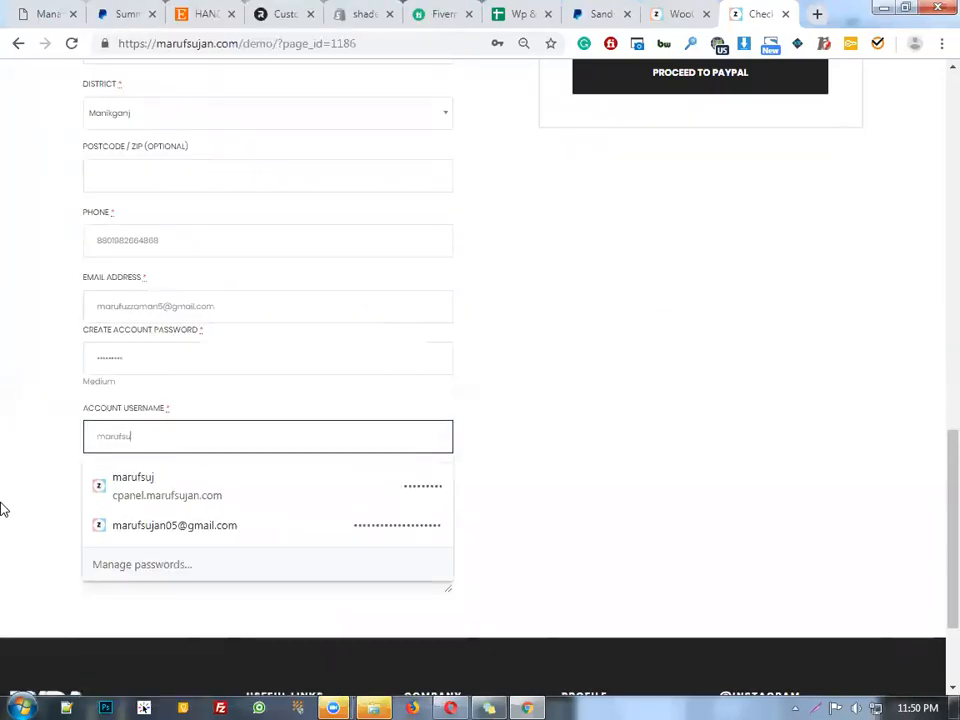
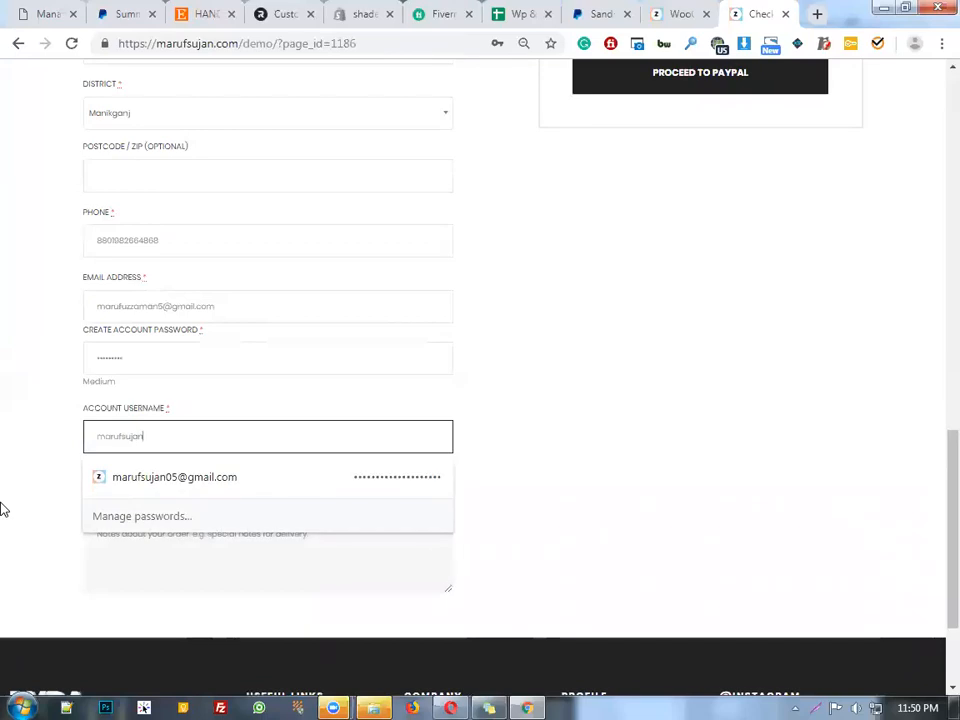
# Submit the order to PayPal for payment
pyautogui.click(649, 394)
pyautogui.scroll(-2, 700, 380)
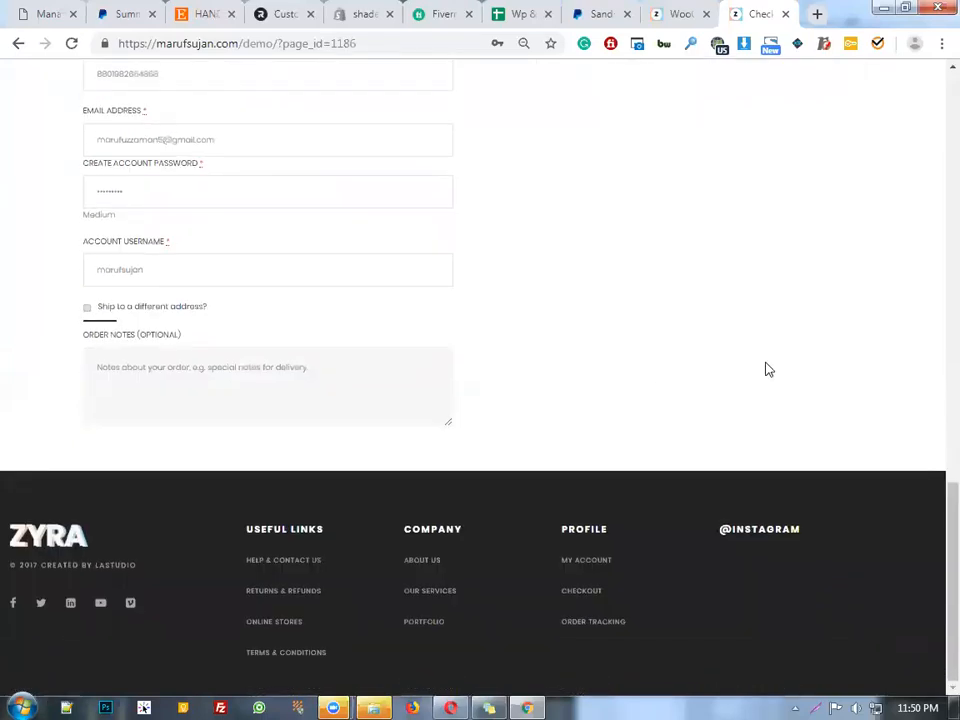
pyautogui.scroll(5, 815, 351)
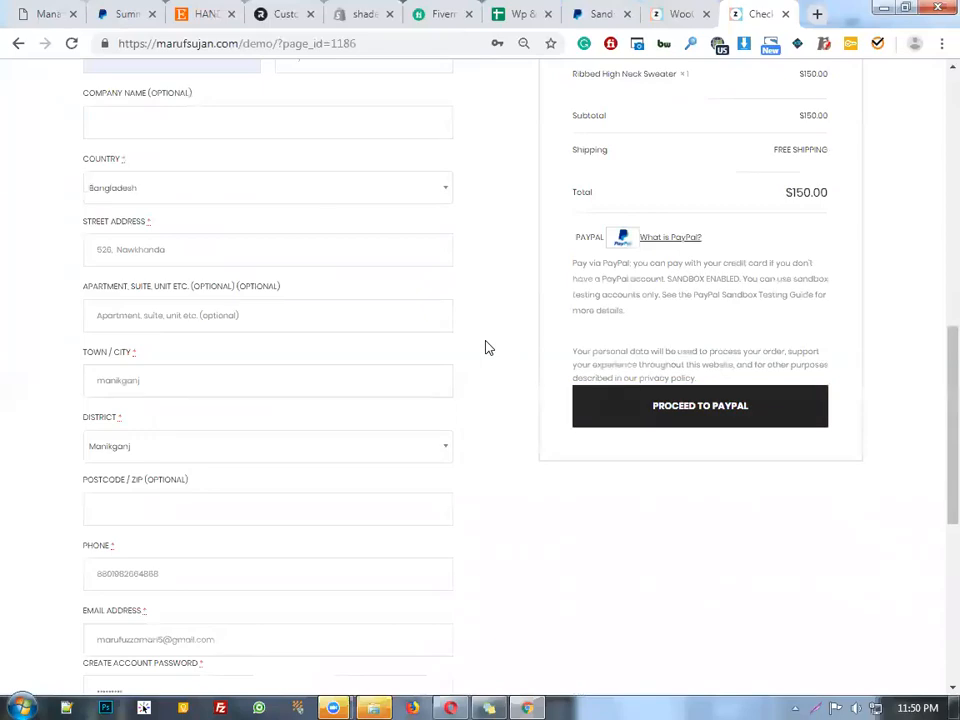
pyautogui.click(696, 422)
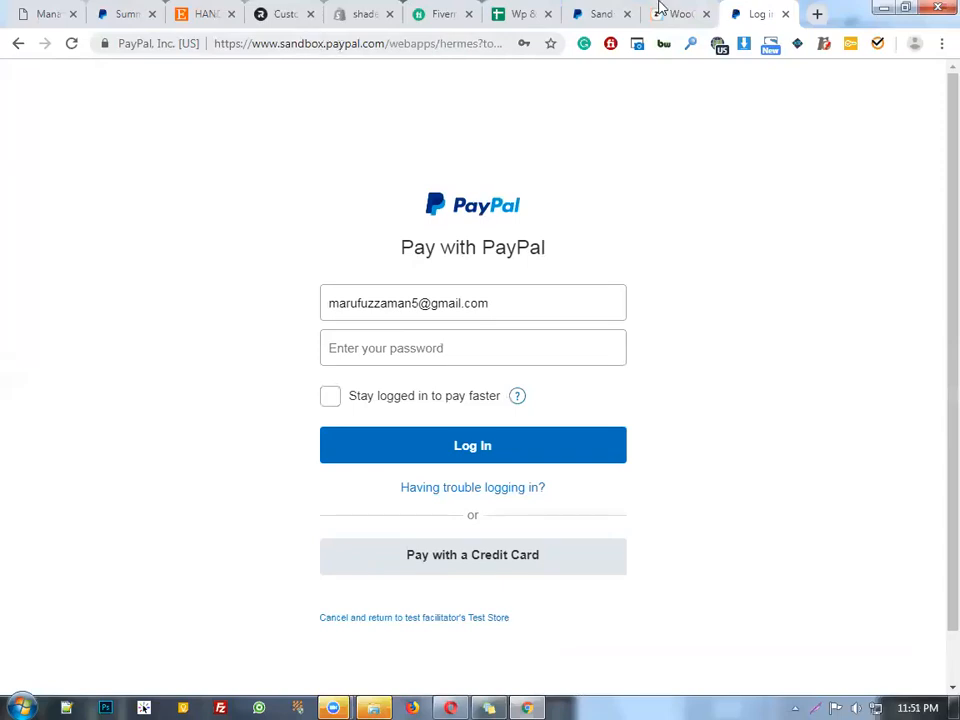
# Re-login on the sandbox developer site, then log in as the sandbox buyer with its password
pyautogui.click(595, 12)
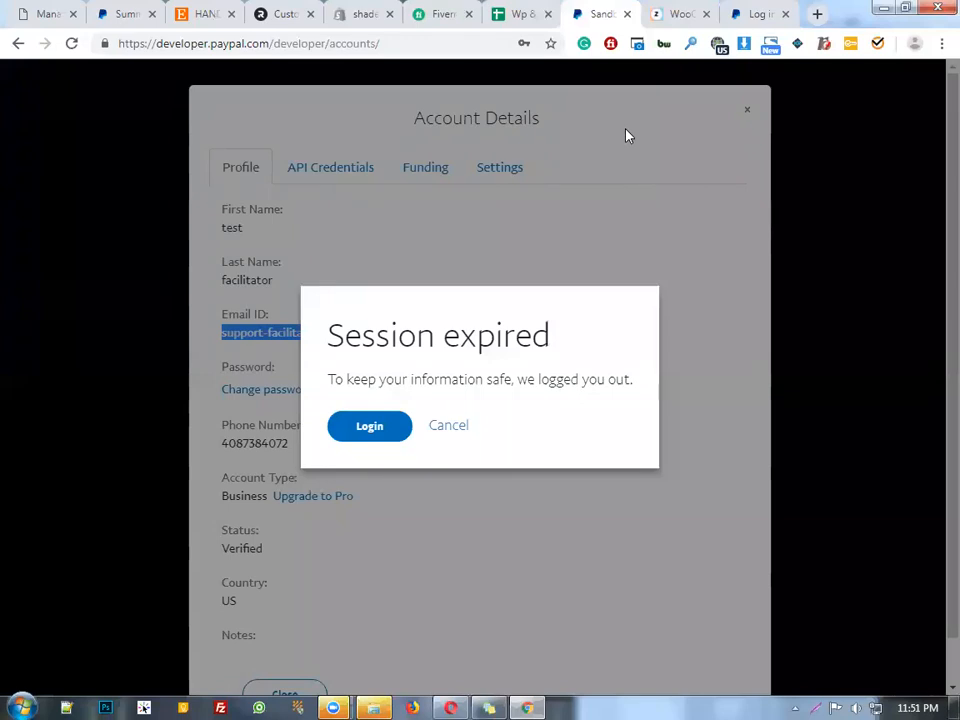
pyautogui.click(391, 434)
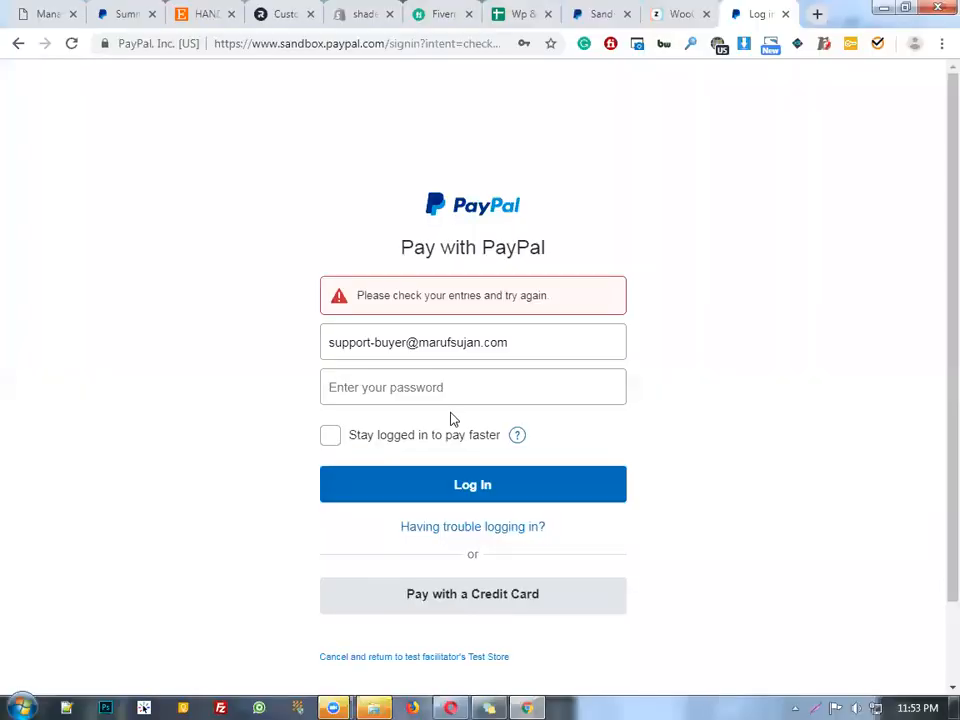
pyautogui.click(432, 388)
pyautogui.write('••••')
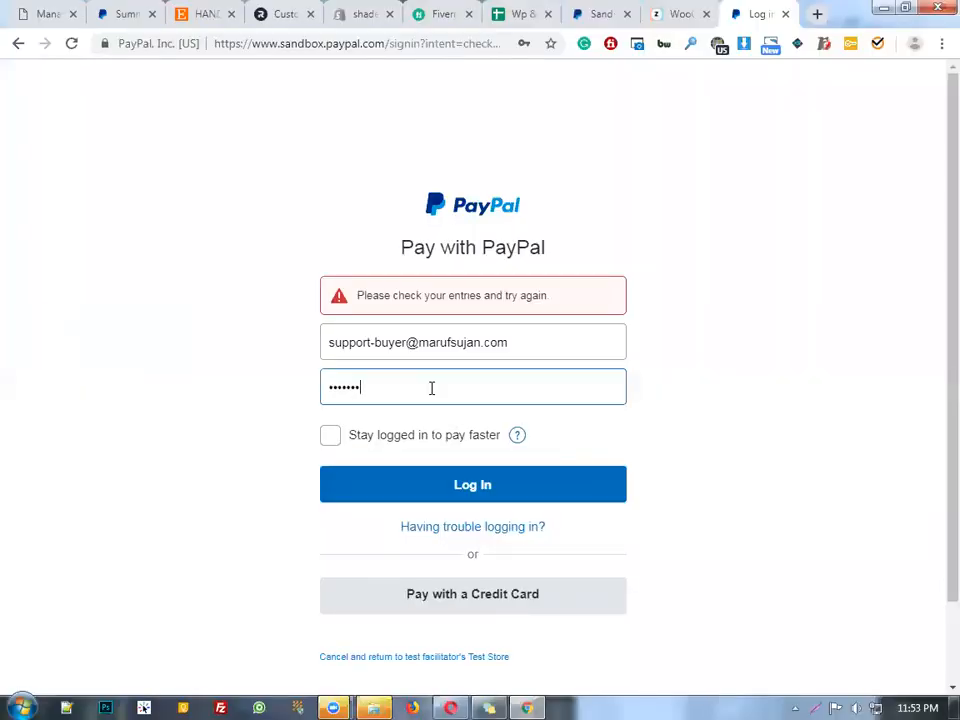
pyautogui.click(612, 496)
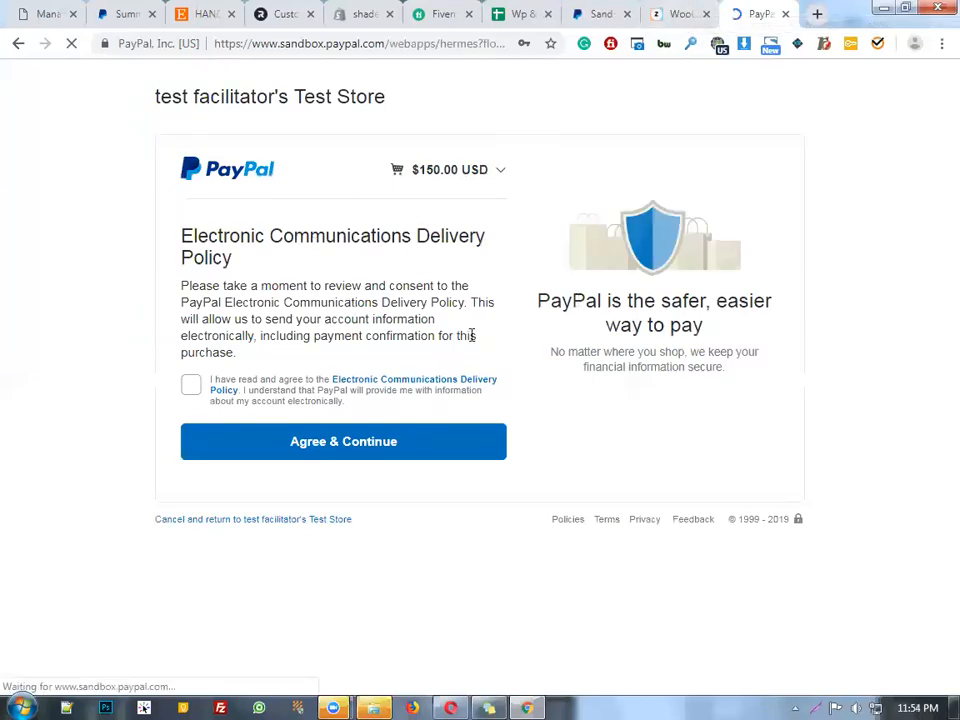
# Accept the Electronic Communications Delivery Policy with Agree & Continue
pyautogui.click(190, 385)
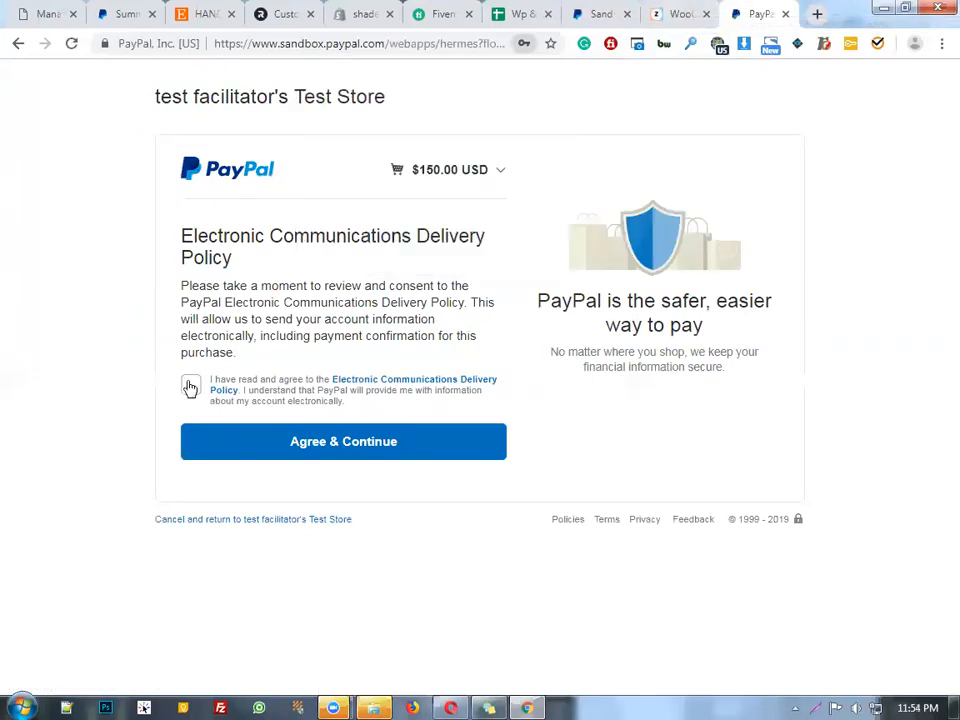
pyautogui.click(433, 448)
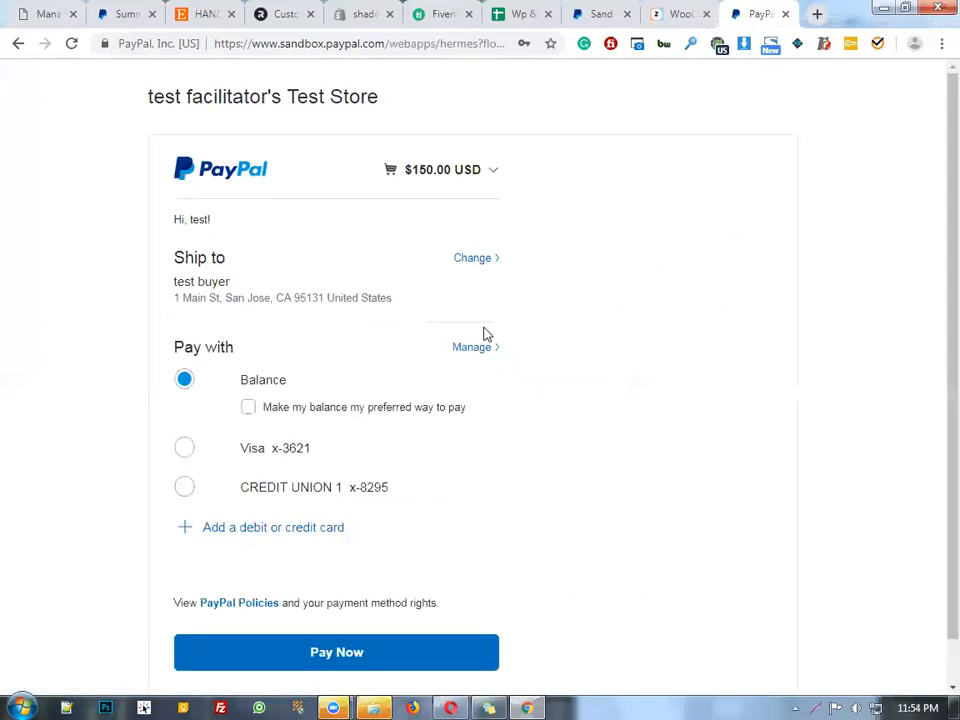
pyautogui.scroll(-1, 258, 316)
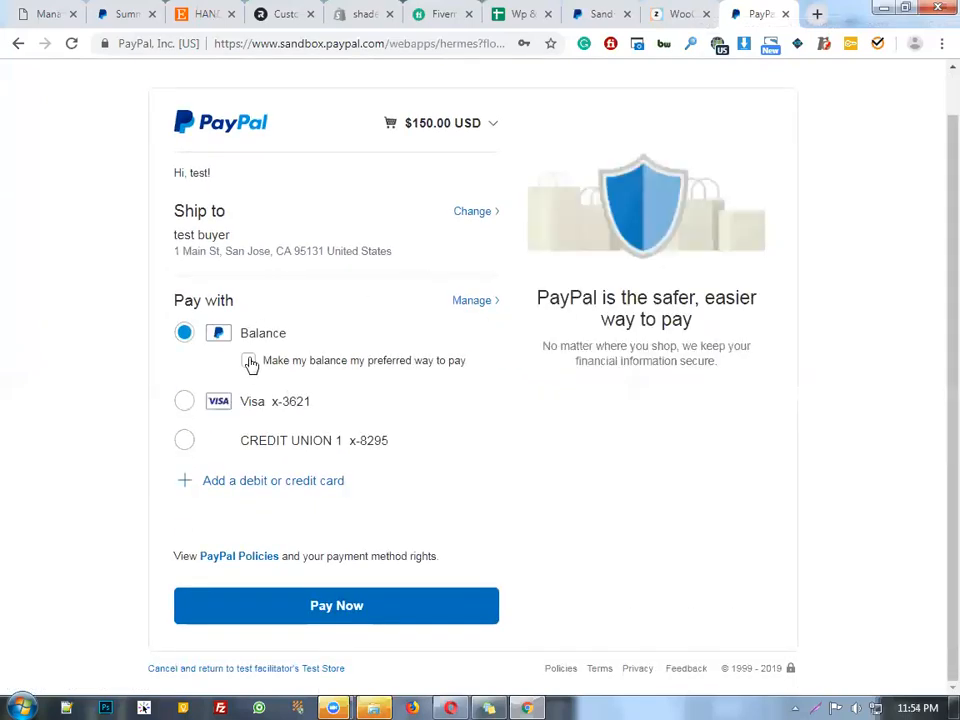
pyautogui.scroll(-1, 493, 503)
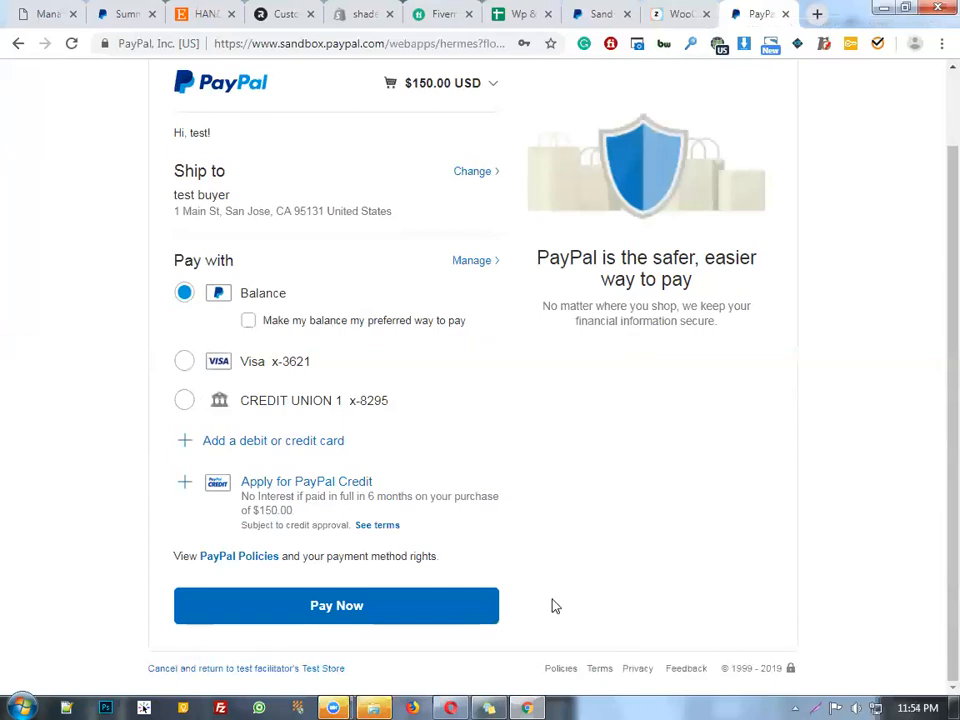
pyautogui.scroll(2, 452, 477)
pyautogui.scroll(-2, 458, 477)
# Pay the $150.00 USD from the PayPal balance
pyautogui.click(478, 616)
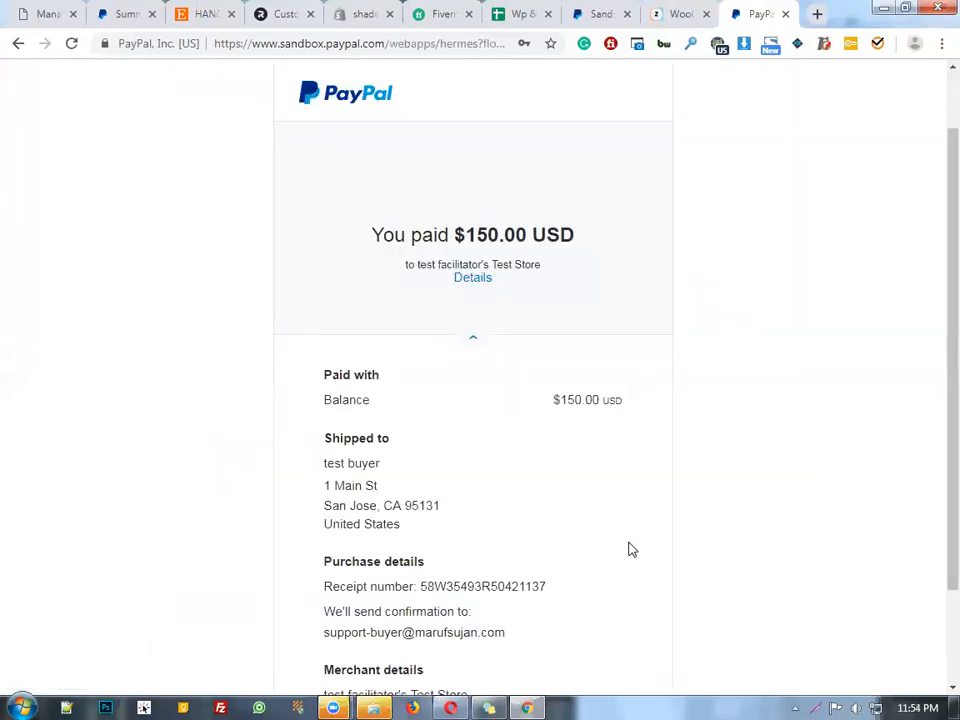
pyautogui.scroll(-2, 565, 399)
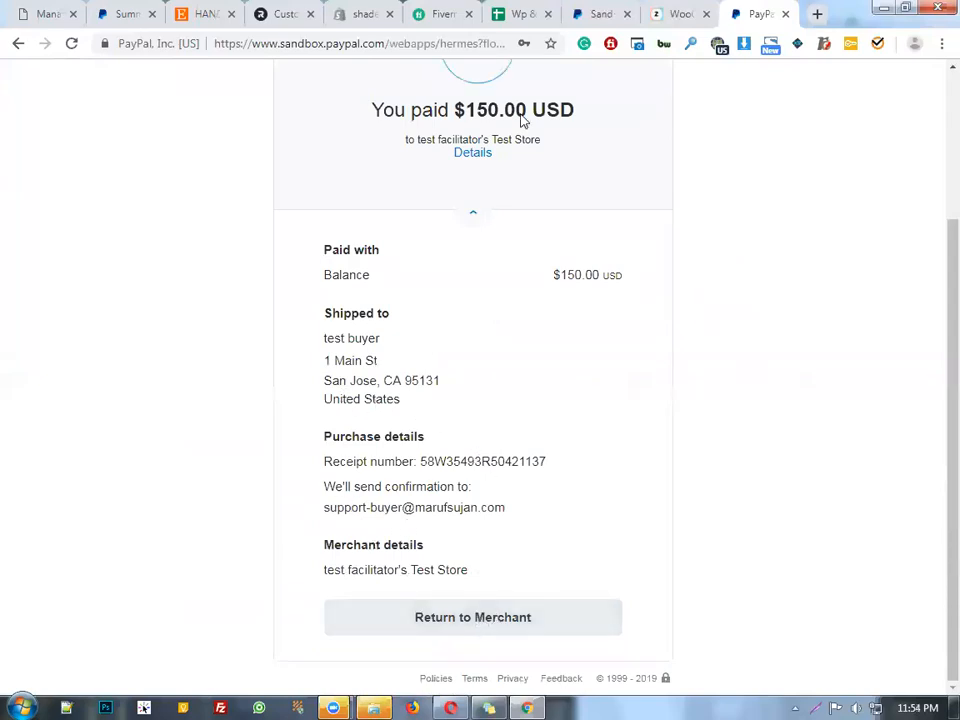
pyautogui.scroll(3, 574, 349)
# Check the other open tabs, then scroll the PayPal receipt down to Return to Merchant
pyautogui.click(700, 10)
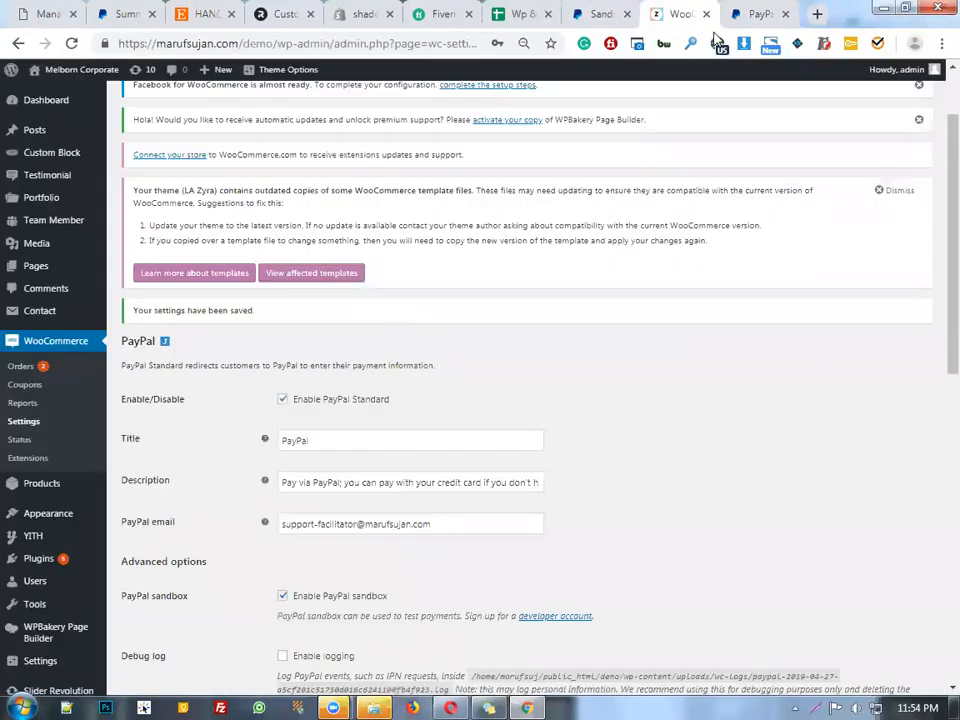
pyautogui.click(760, 13)
pyautogui.click(672, 12)
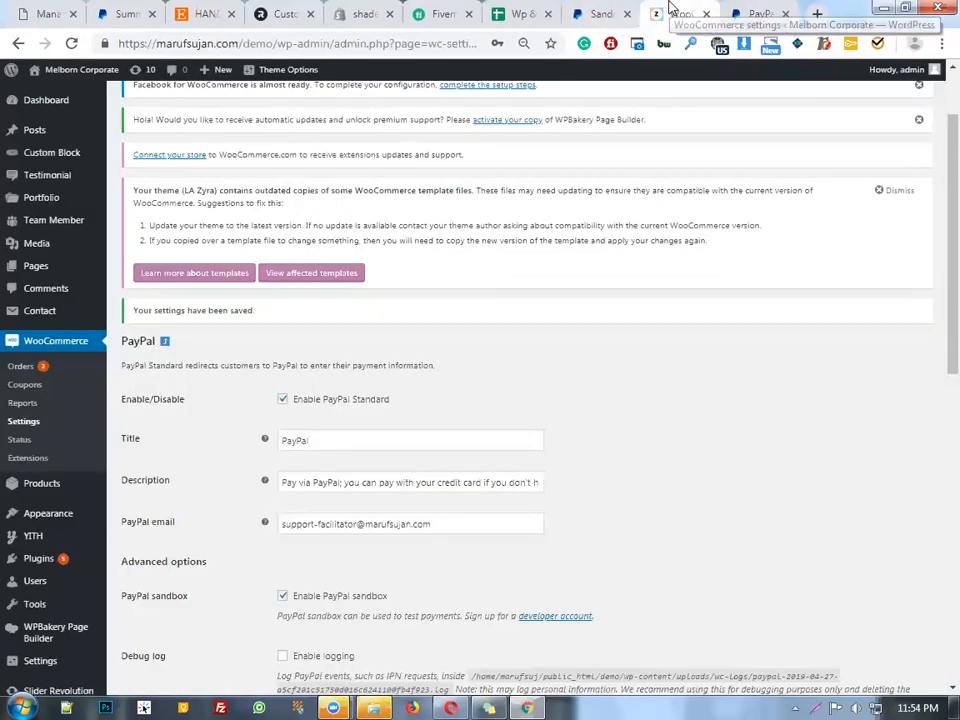
pyautogui.click(625, 10)
pyautogui.click(685, 10)
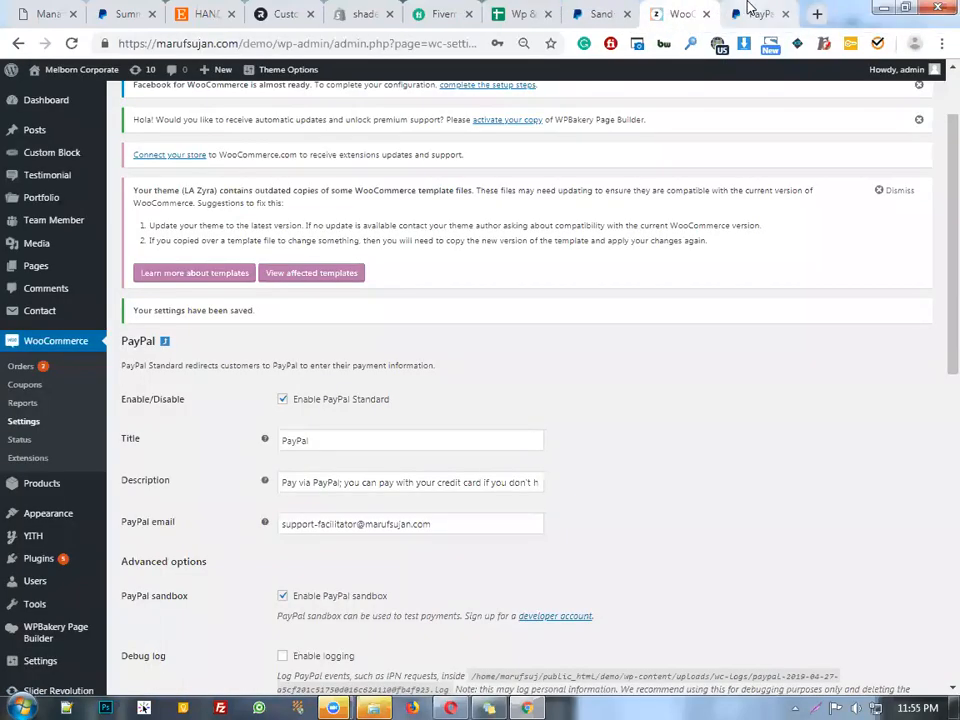
pyautogui.click(750, 10)
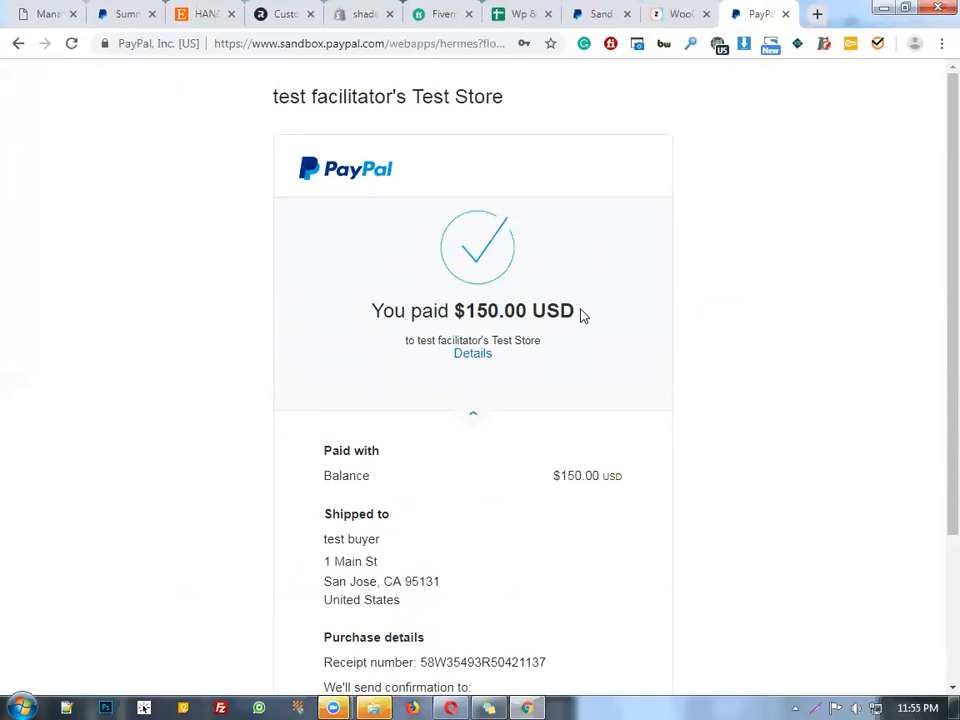
pyautogui.scroll(-2, 583, 316)
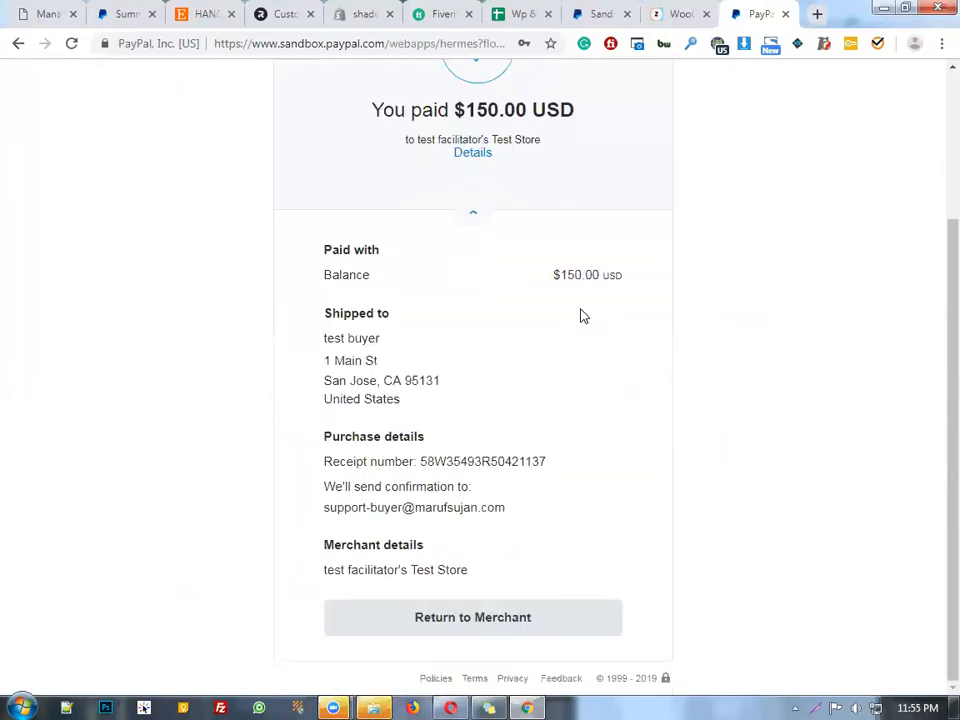
# Return to the merchant and view order 1626's confirmation: $150.00 paid via PayPal
pyautogui.click(592, 611)
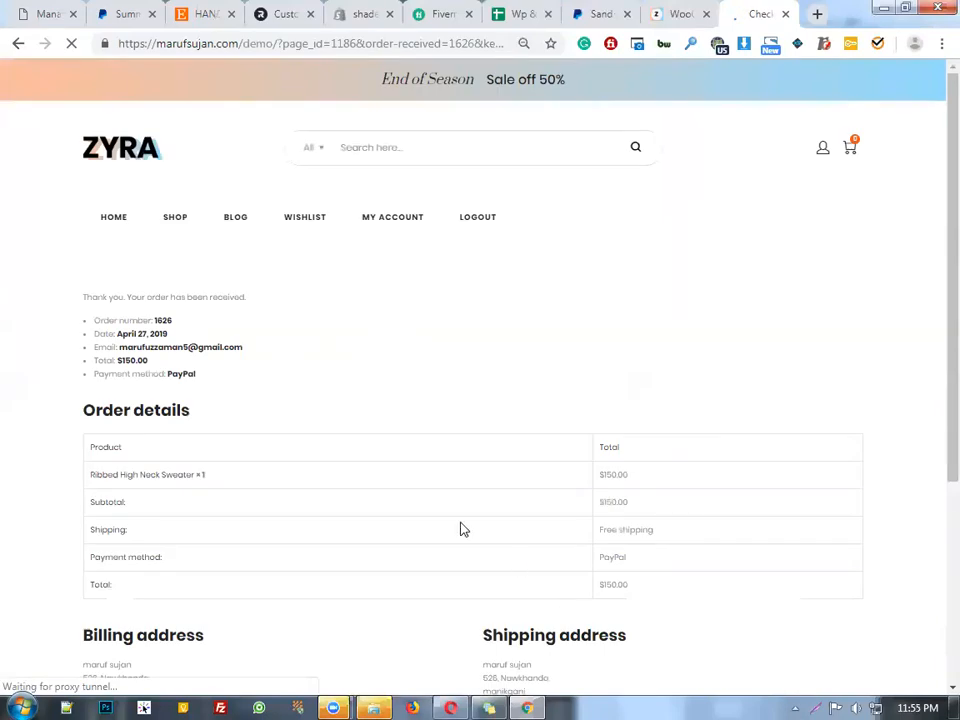
pyautogui.scroll(-4, 462, 524)
pyautogui.scroll(4, 461, 529)
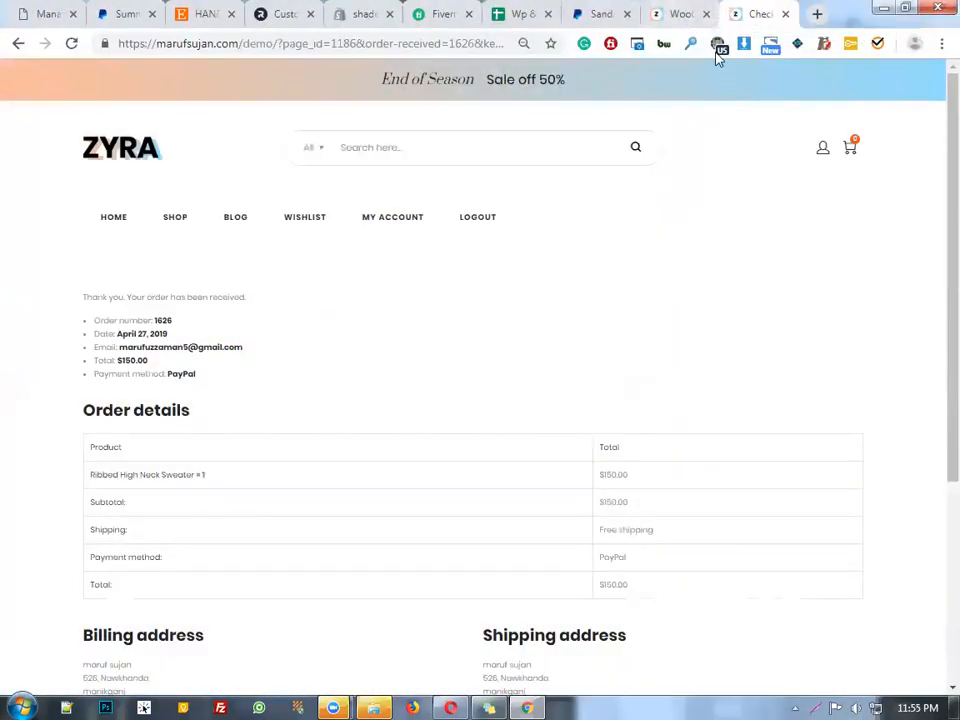
# Switch between the WooCommerce admin tab and the order confirmation tab
pyautogui.click(672, 12)
pyautogui.click(740, 13)
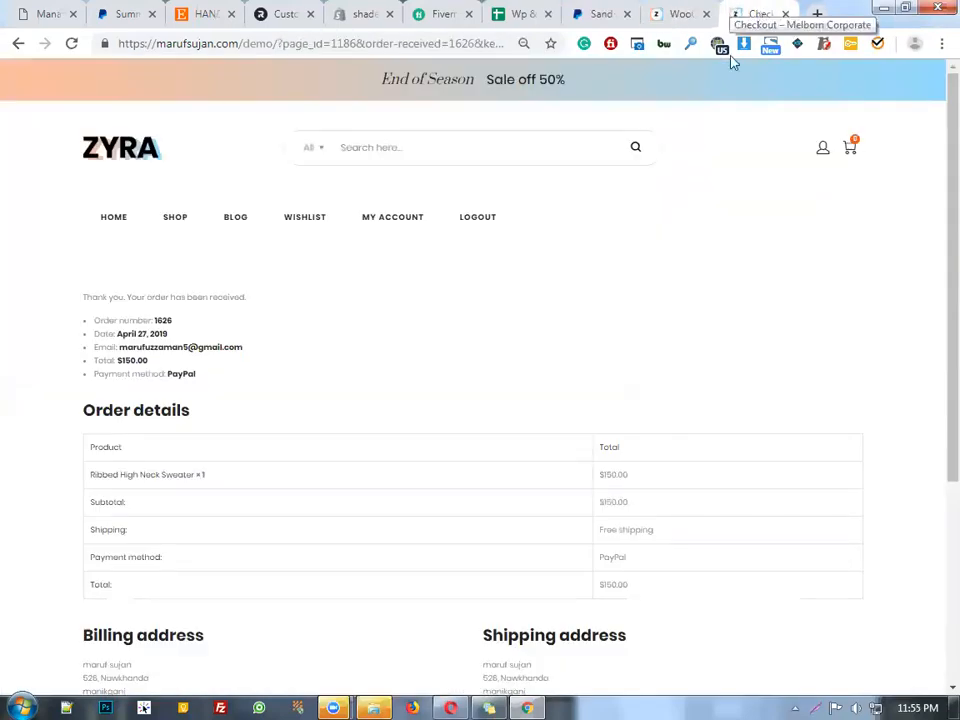
pyautogui.click(680, 13)
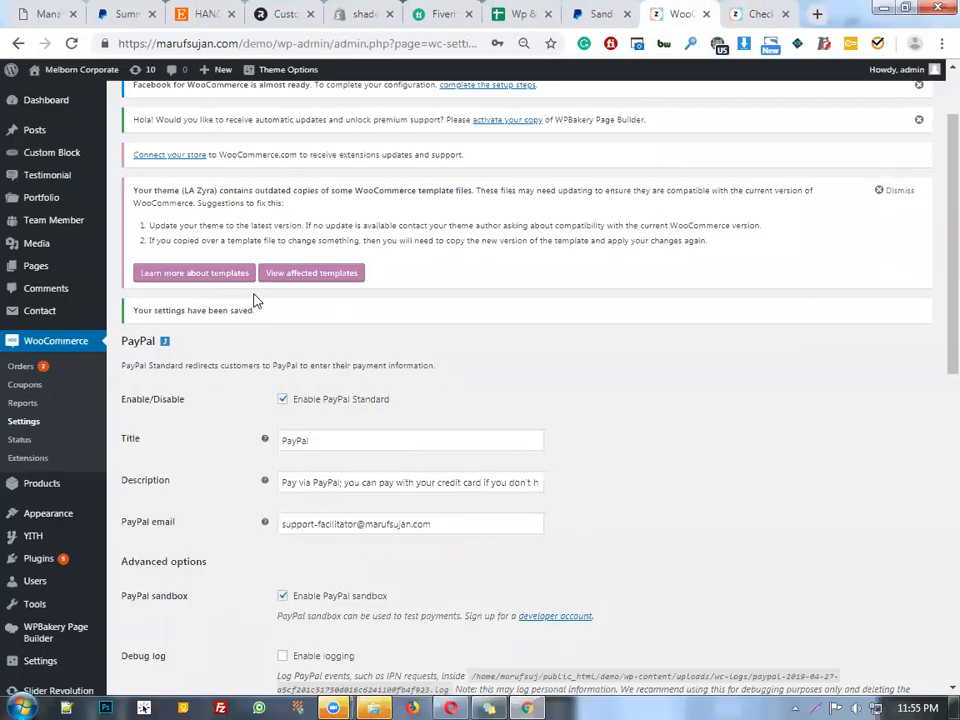
pyautogui.click(740, 13)
pyautogui.click(680, 13)
# Trim the admin tab's address to wp-admin/, load it, and return to the order confirmation
pyautogui.moveTo(337, 44); pyautogui.dragTo(842, 138)
pyautogui.press('BackSpace')
pyautogui.press('Return')
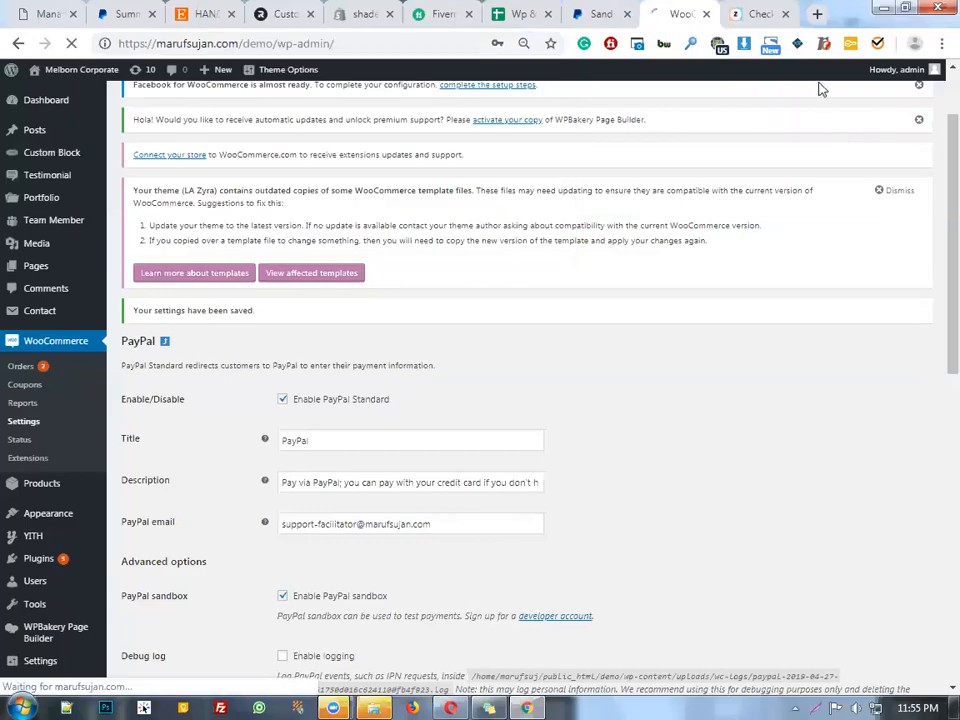
pyautogui.click(745, 10)
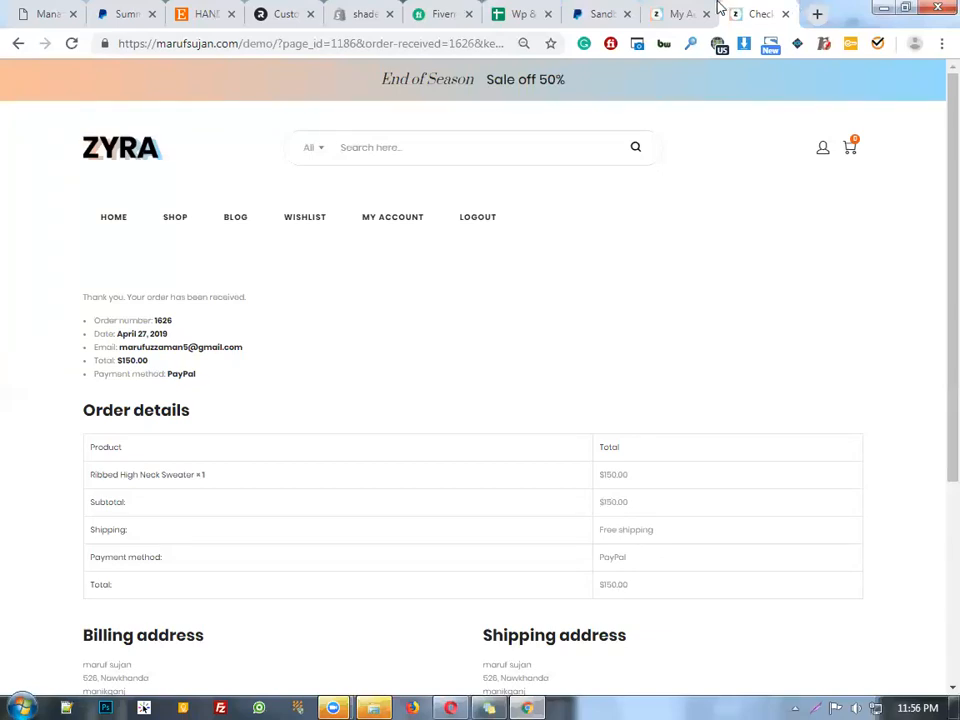
# Log the customer out from the store's My Account page and return to that tab
pyautogui.click(688, 13)
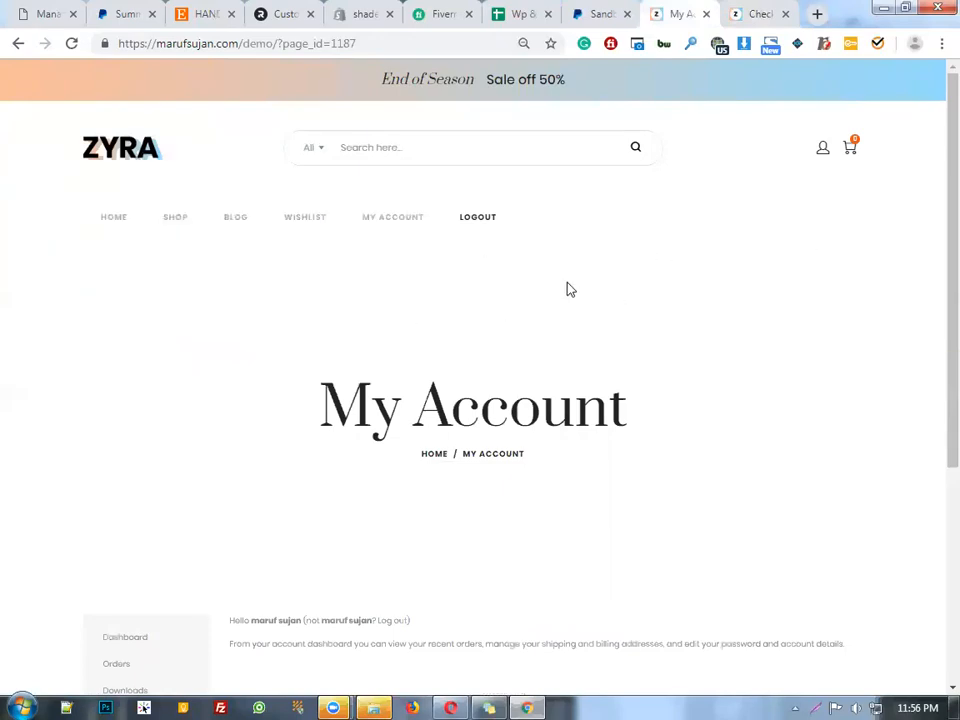
pyautogui.scroll(-5, 594, 388)
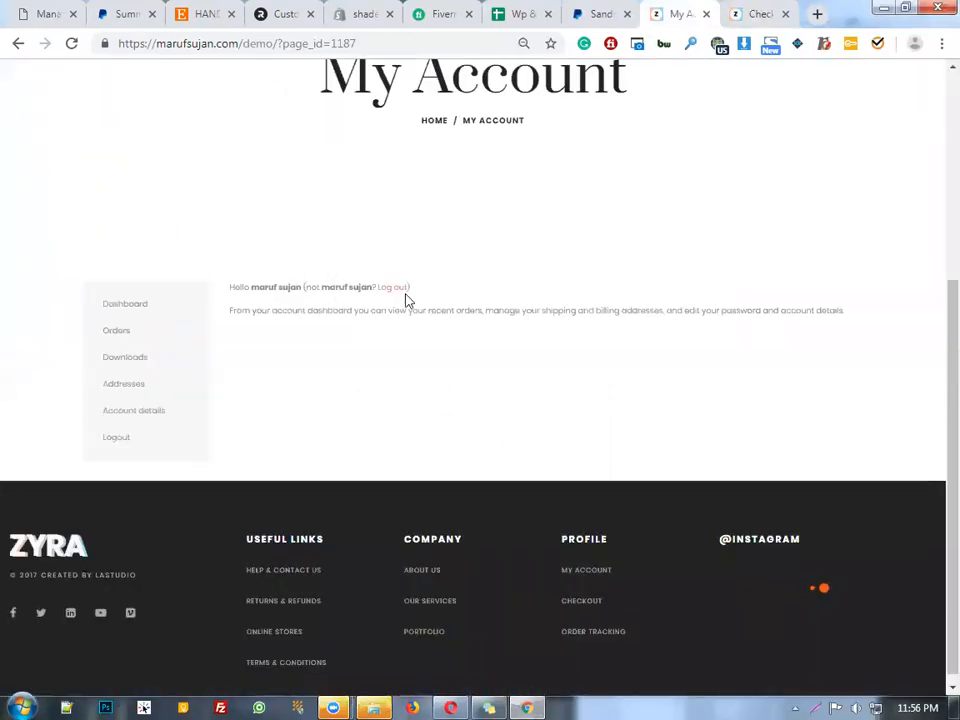
pyautogui.click(392, 289)
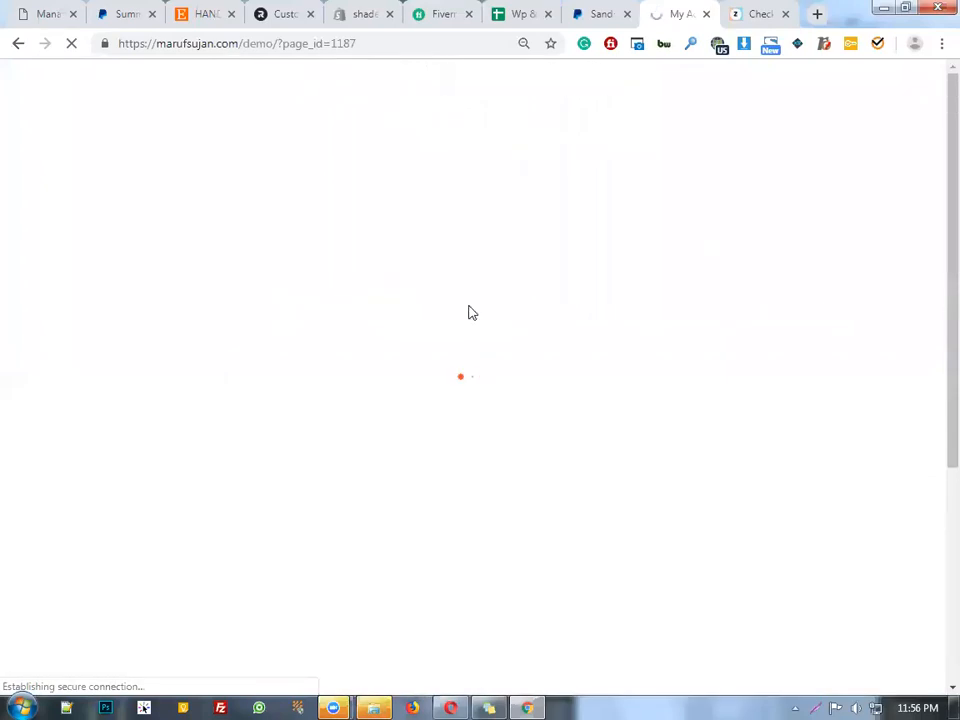
pyautogui.click(763, 10)
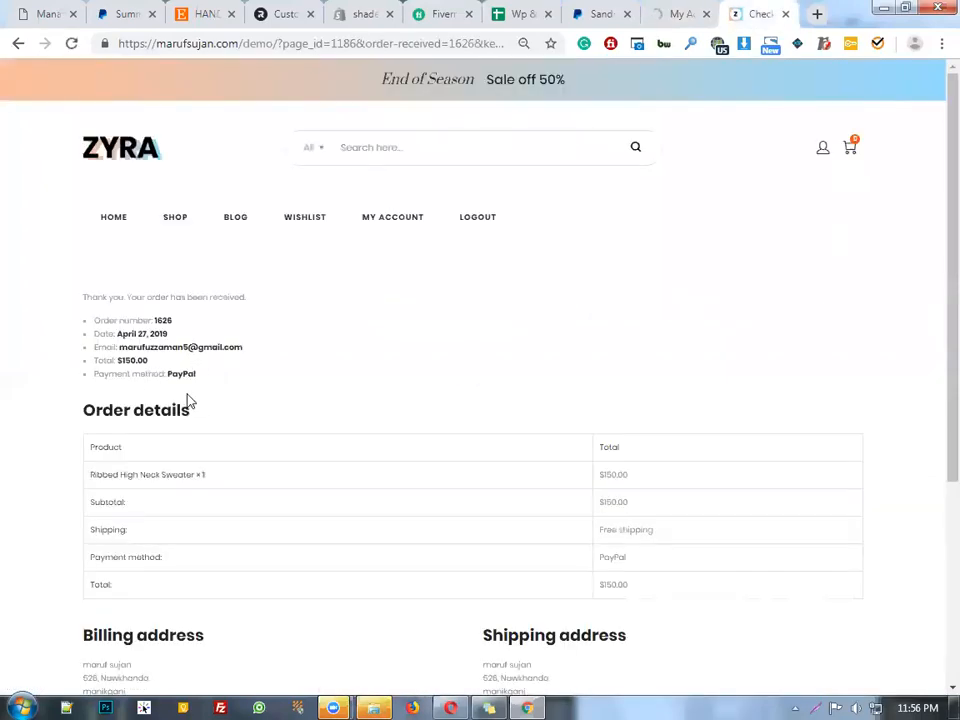
pyautogui.click(690, 14)
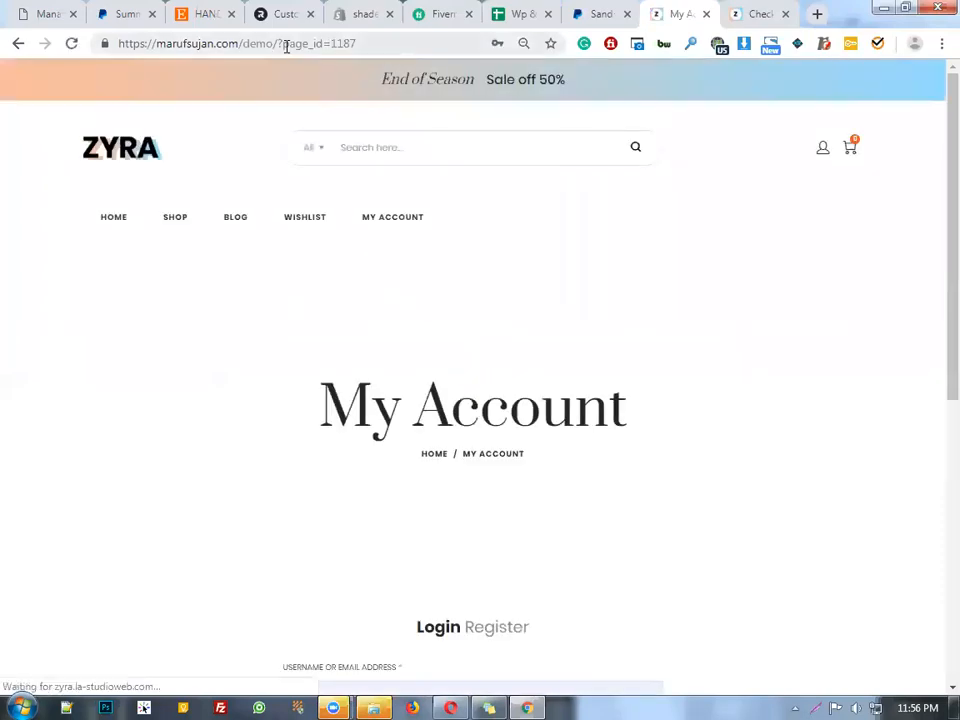
pyautogui.scroll(-3, 408, 414)
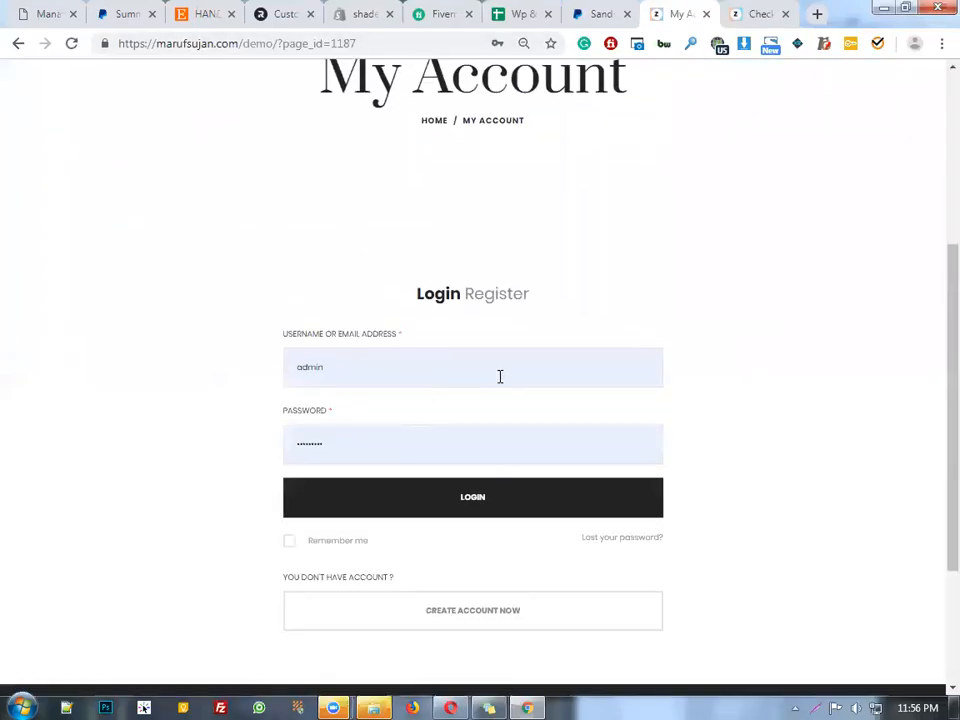
pyautogui.scroll(-2, 500, 376)
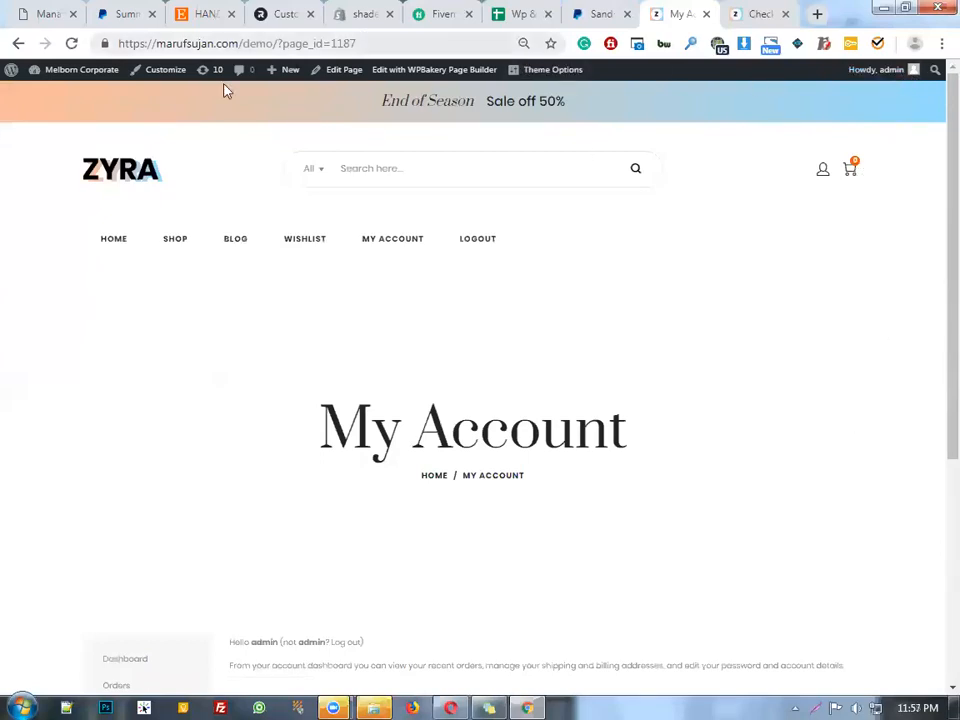
# Go to the WordPress admin Dashboard, then to the WooCommerce Orders list
pyautogui.moveTo(72, 72)
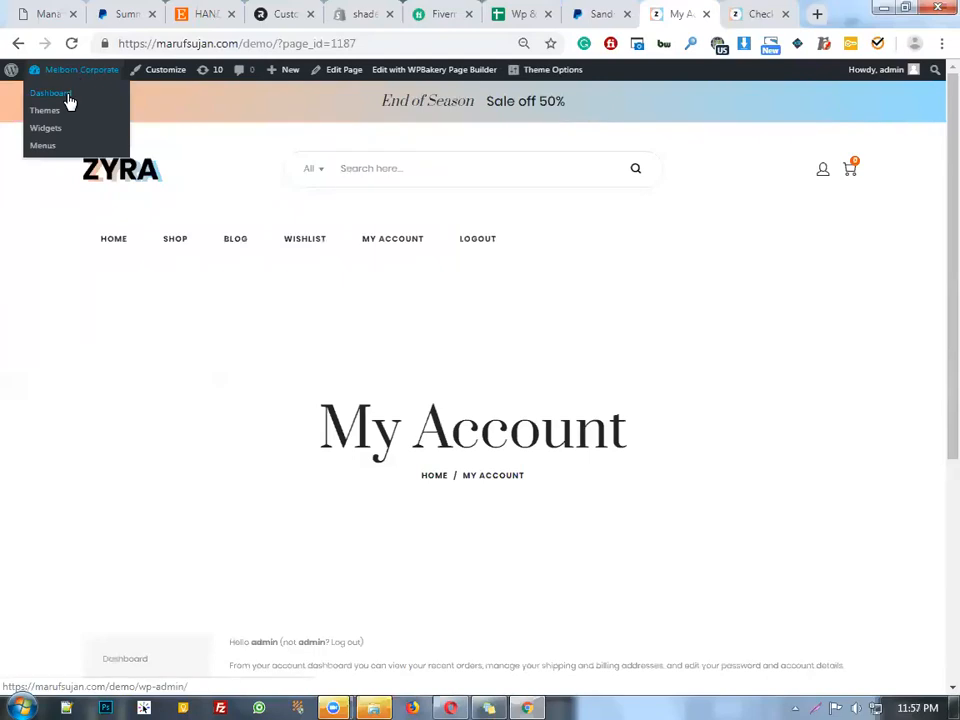
pyautogui.click(67, 95)
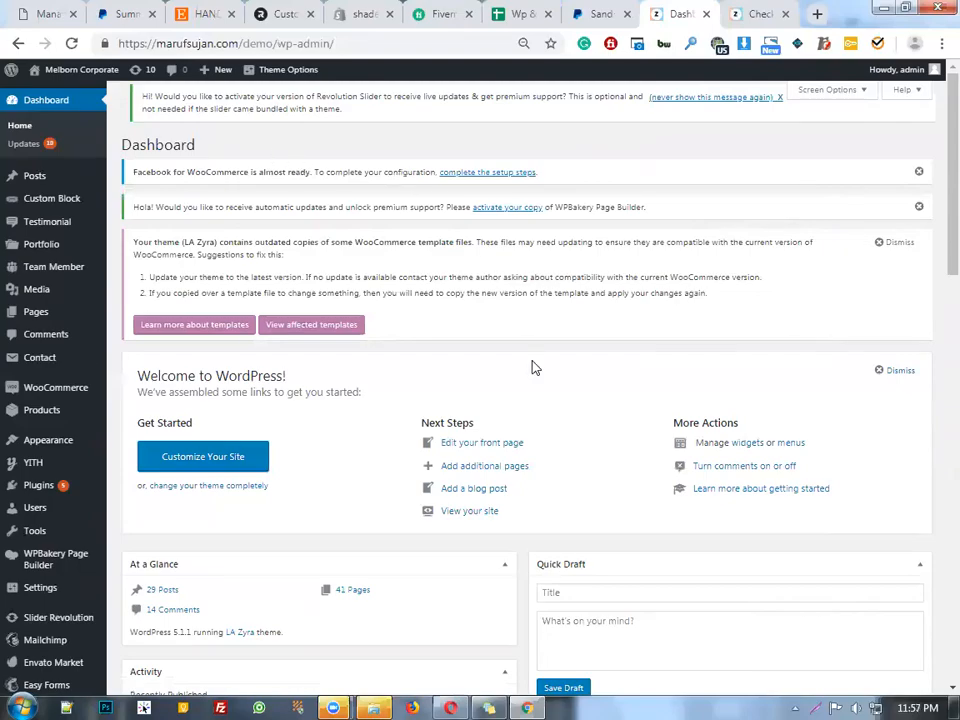
pyautogui.scroll(-1, 321, 328)
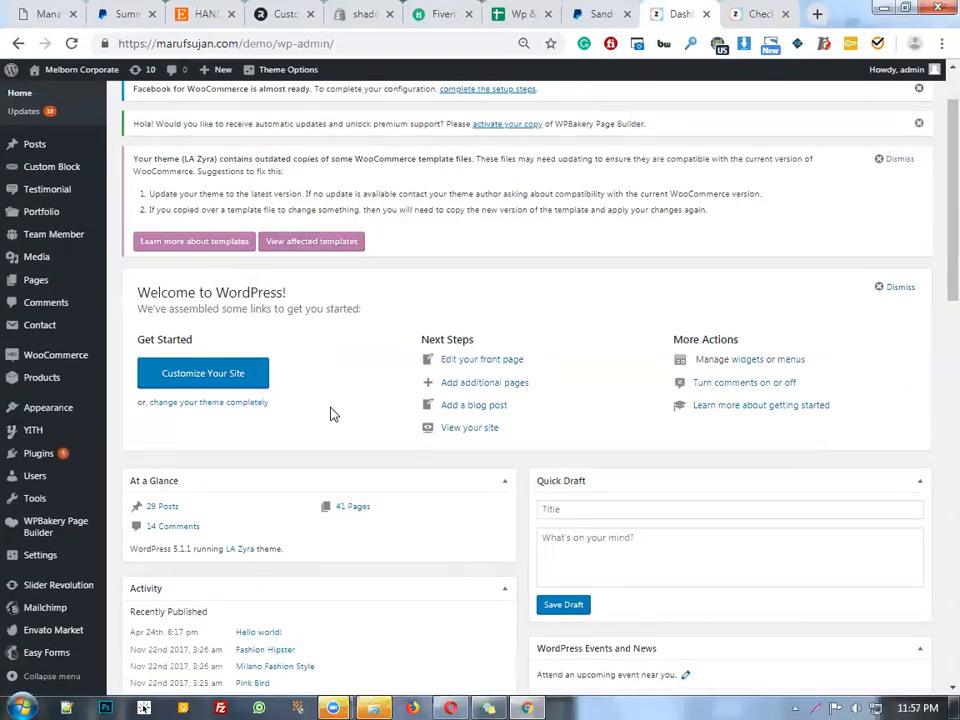
pyautogui.scroll(-1, 332, 414)
pyautogui.scroll(2, 630, 140)
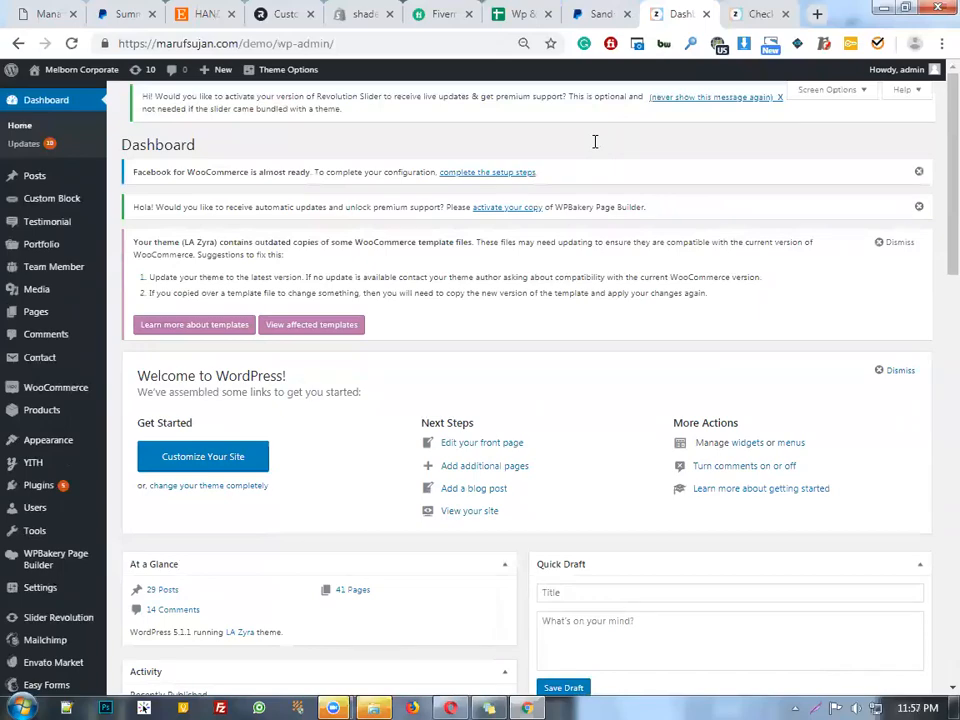
pyautogui.scroll(-2, 69, 388)
pyautogui.moveTo(75, 358)
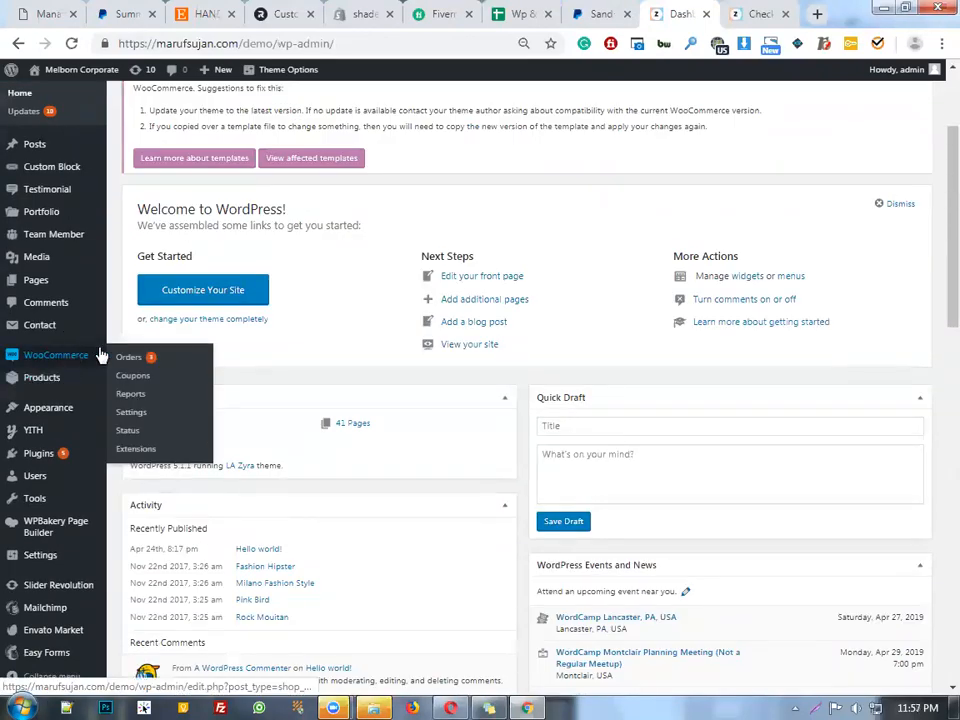
pyautogui.click(155, 357)
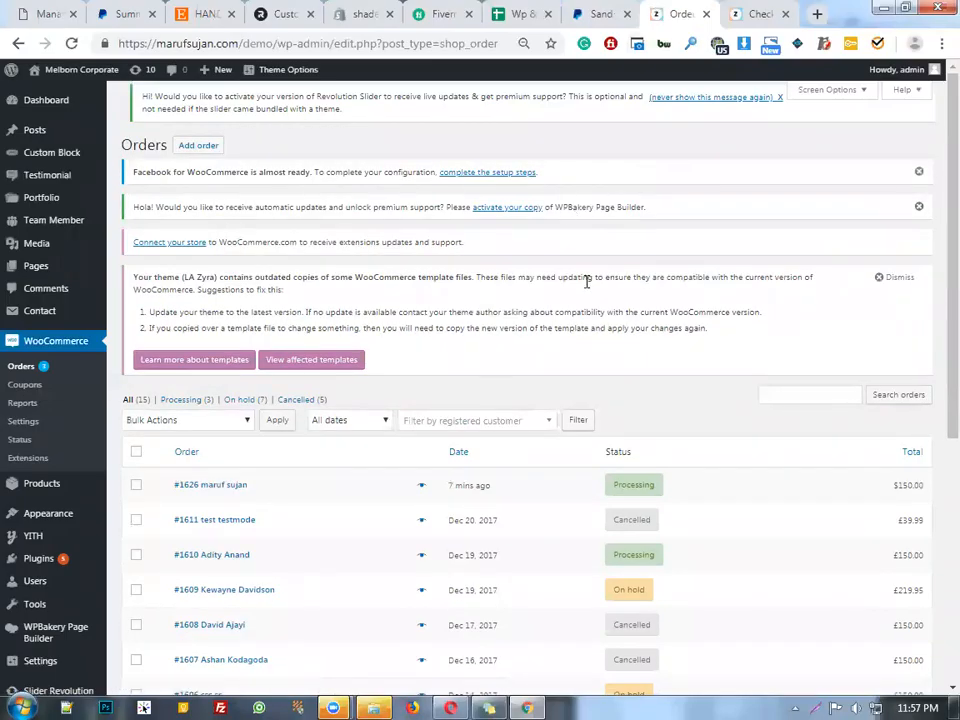
# Scroll down to the orders table showing the newest $150.00 Processing order
pyautogui.scroll(-5, 587, 281)
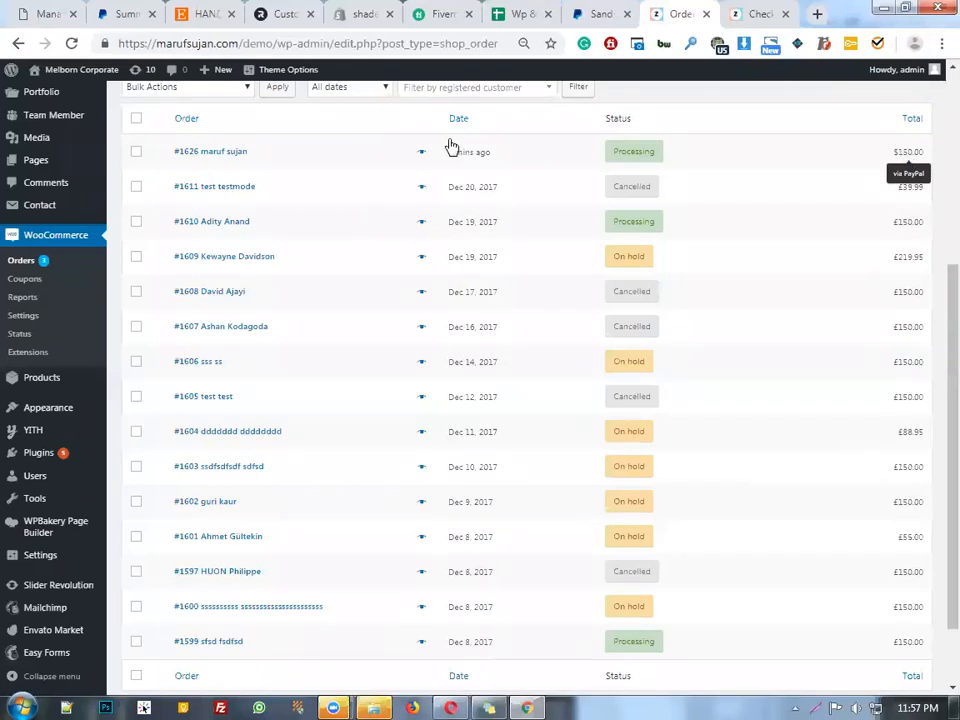
pyautogui.click(496, 158)
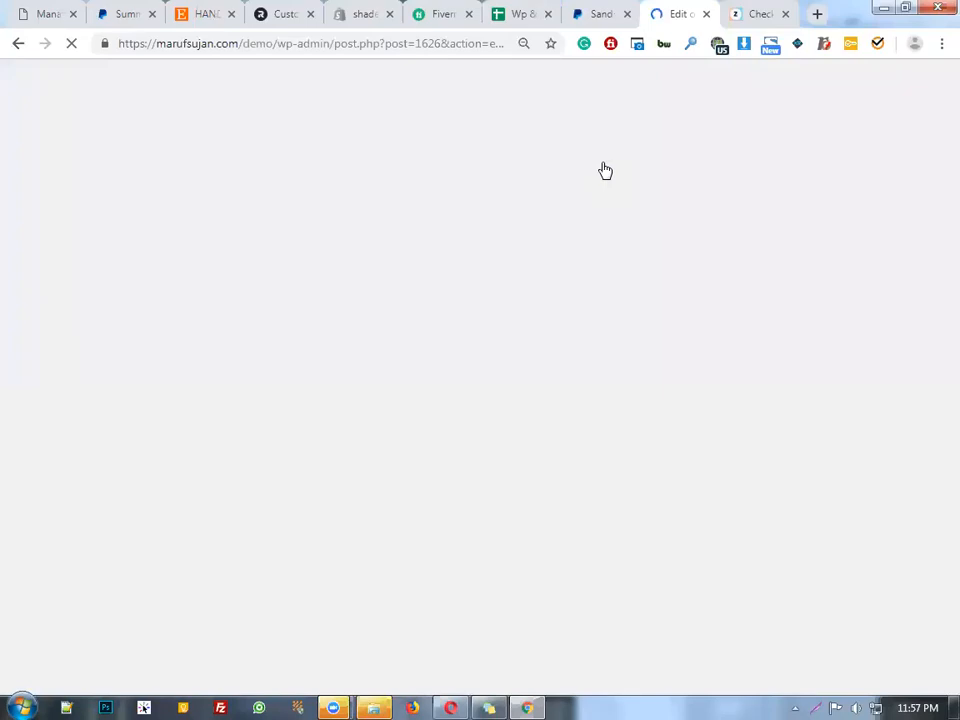
pyautogui.scroll(-5, 489, 274)
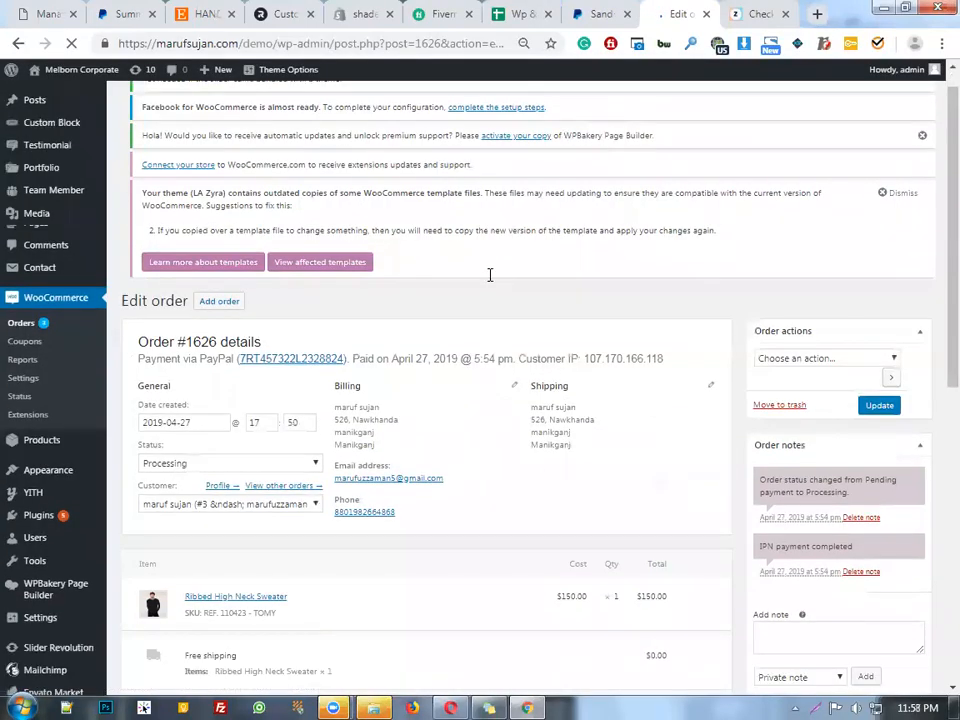
pyautogui.scroll(3, 587, 274)
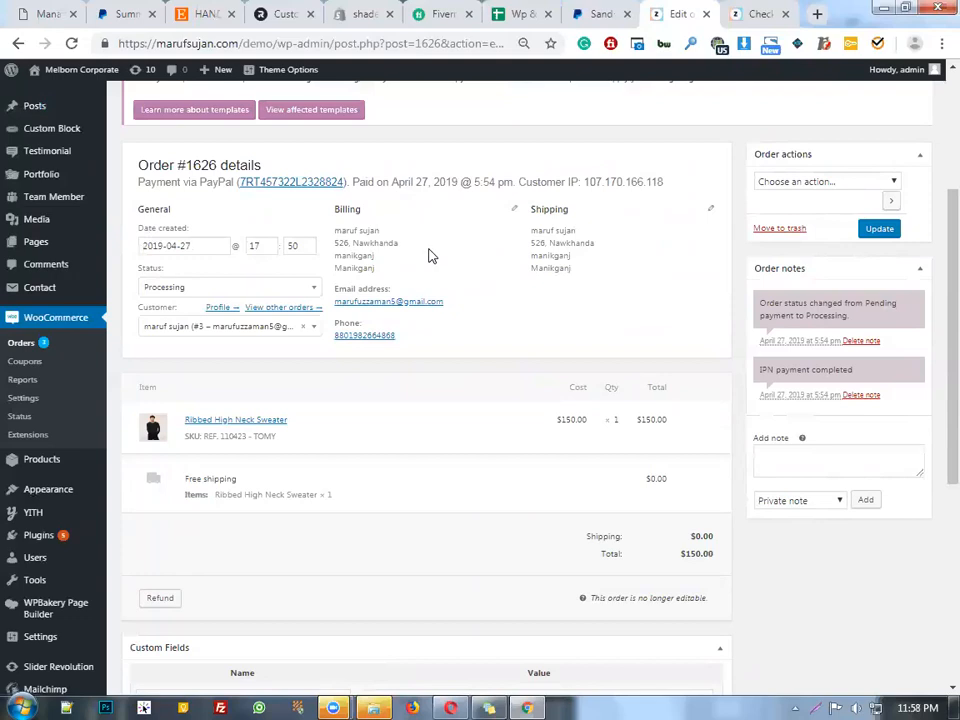
pyautogui.scroll(-4, 428, 256)
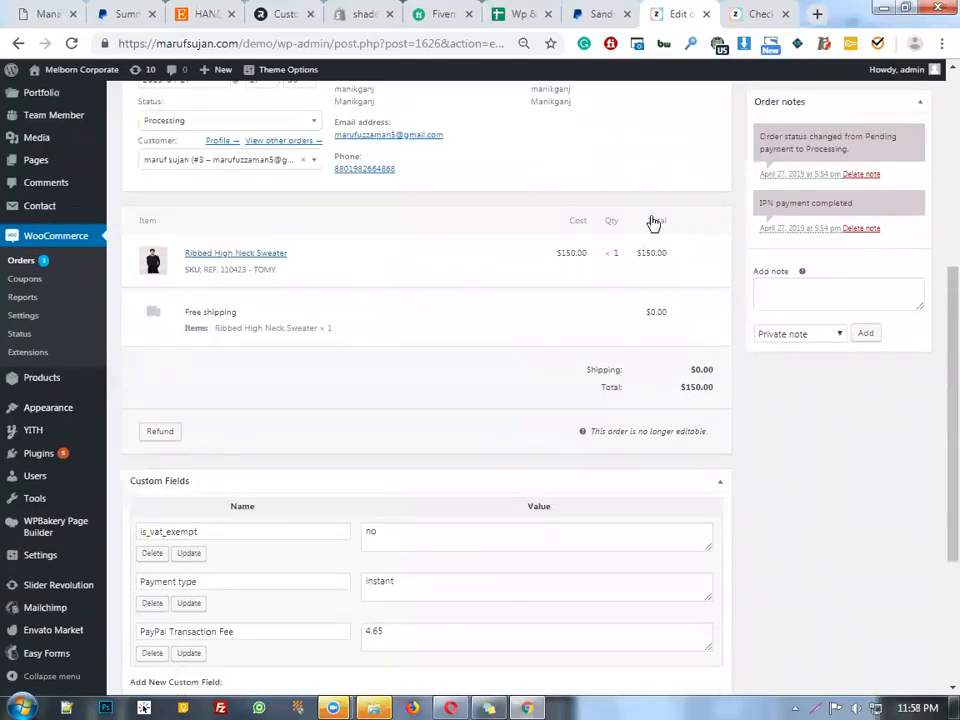
pyautogui.scroll(-5, 515, 203)
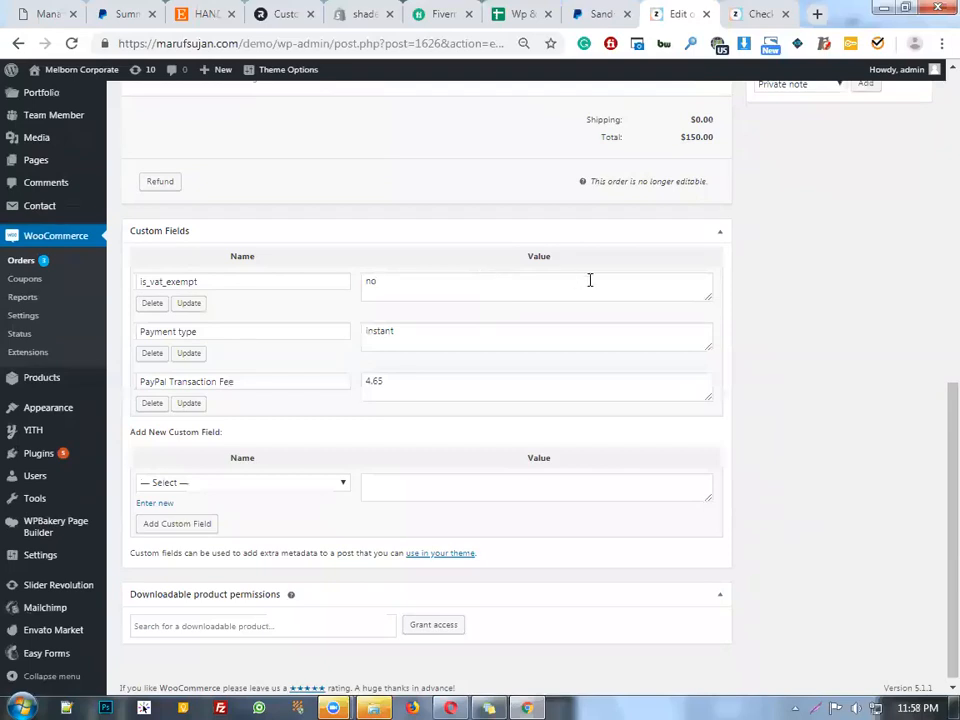
pyautogui.scroll(3, 495, 264)
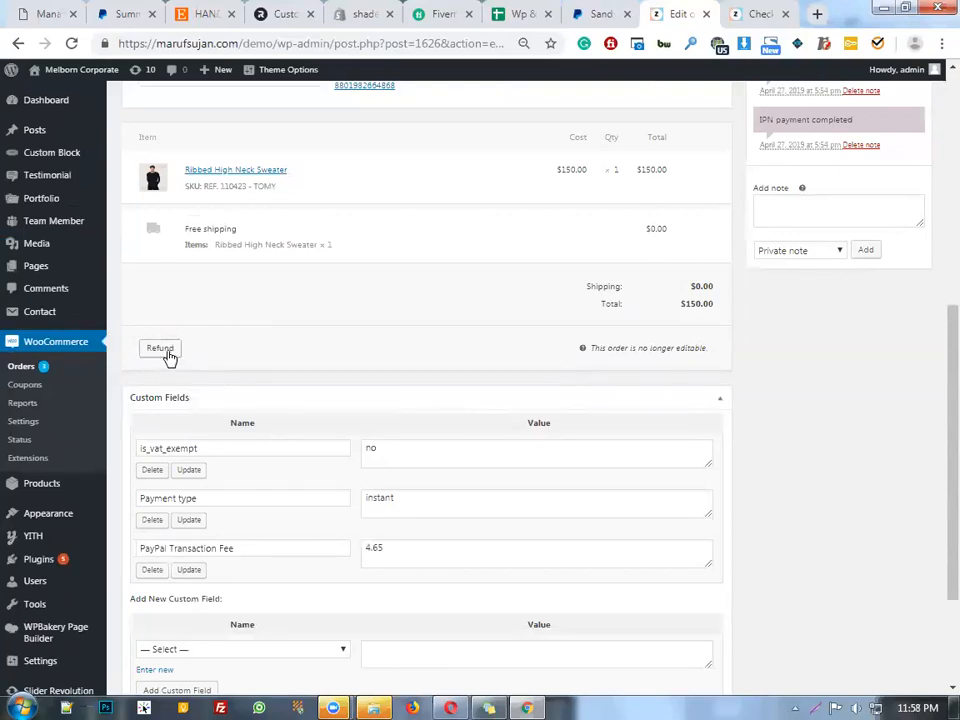
pyautogui.scroll(2, 285, 332)
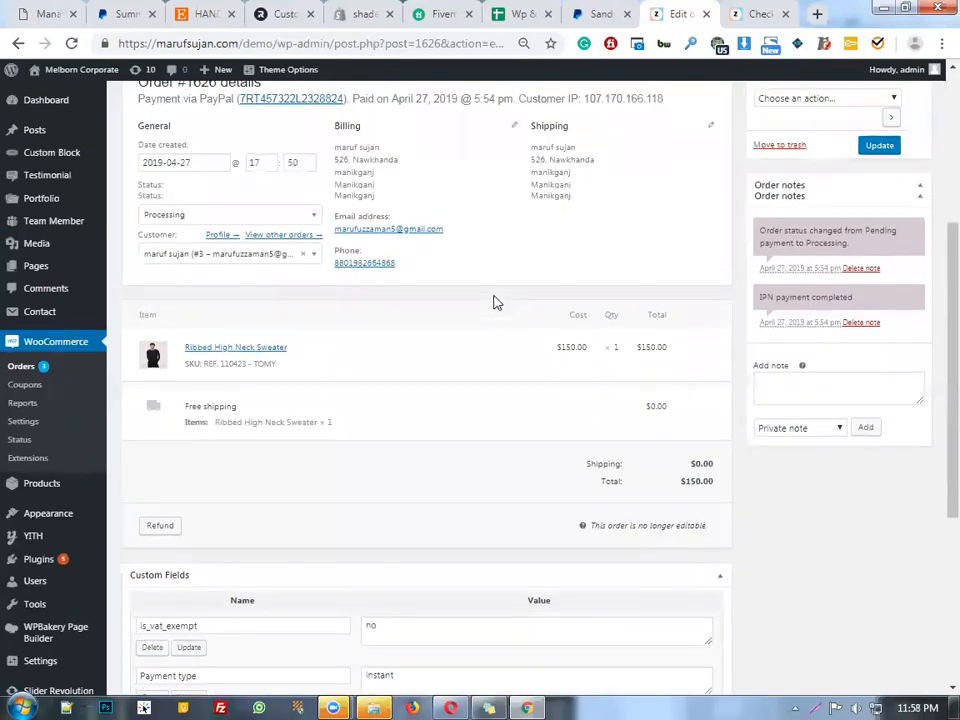
pyautogui.scroll(1, 493, 302)
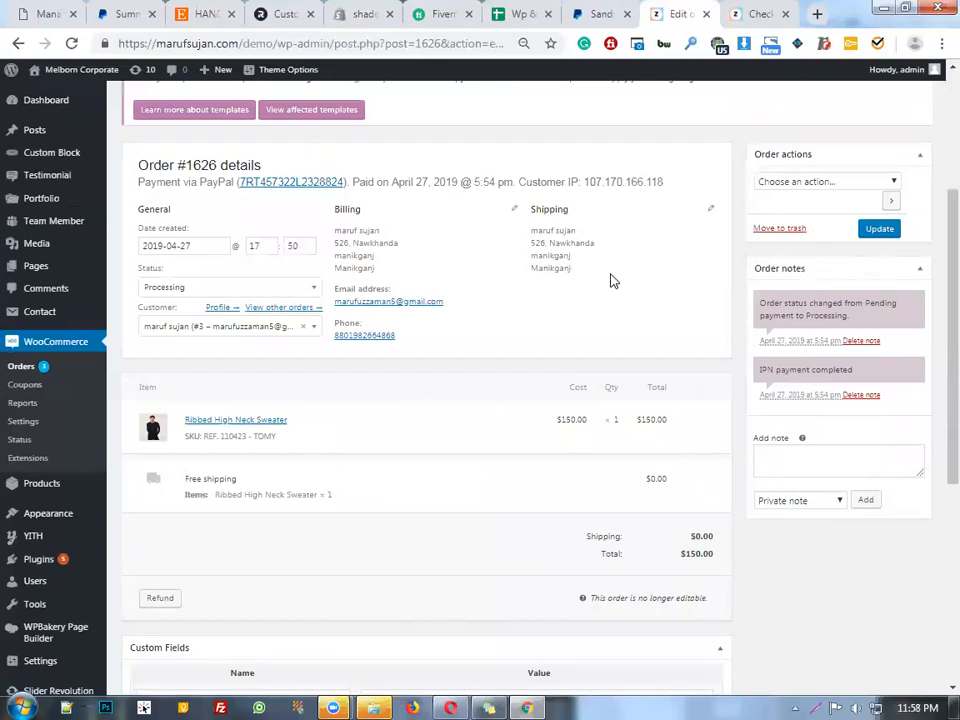
pyautogui.moveTo(609, 279); pyautogui.dragTo(422, 247)
pyautogui.click(475, 246)
pyautogui.click(300, 286)
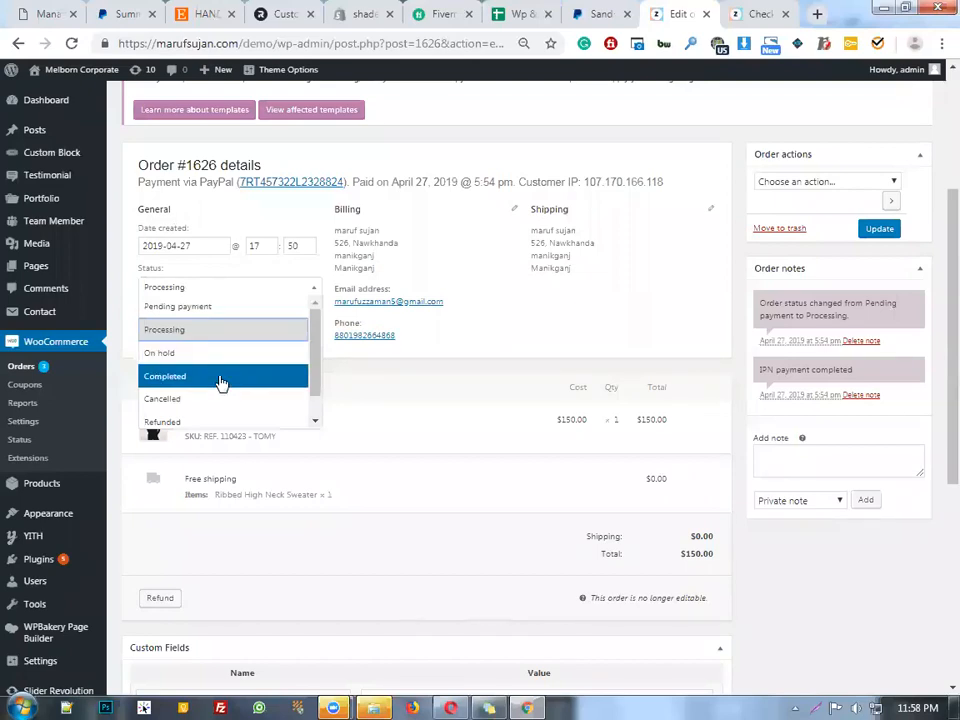
pyautogui.click(535, 334)
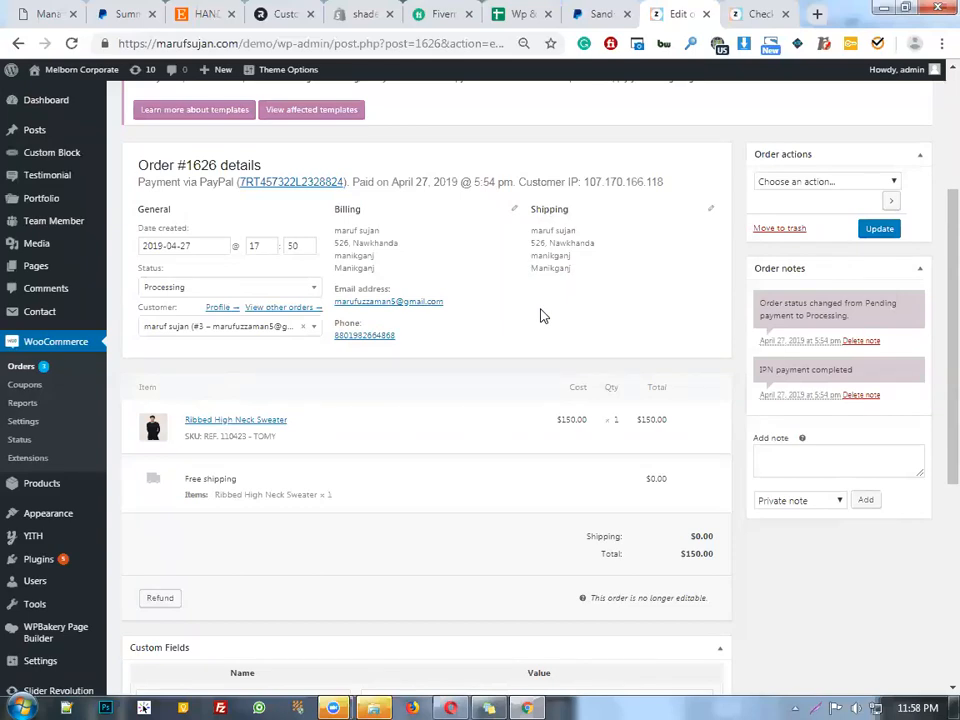
pyautogui.scroll(3, 611, 300)
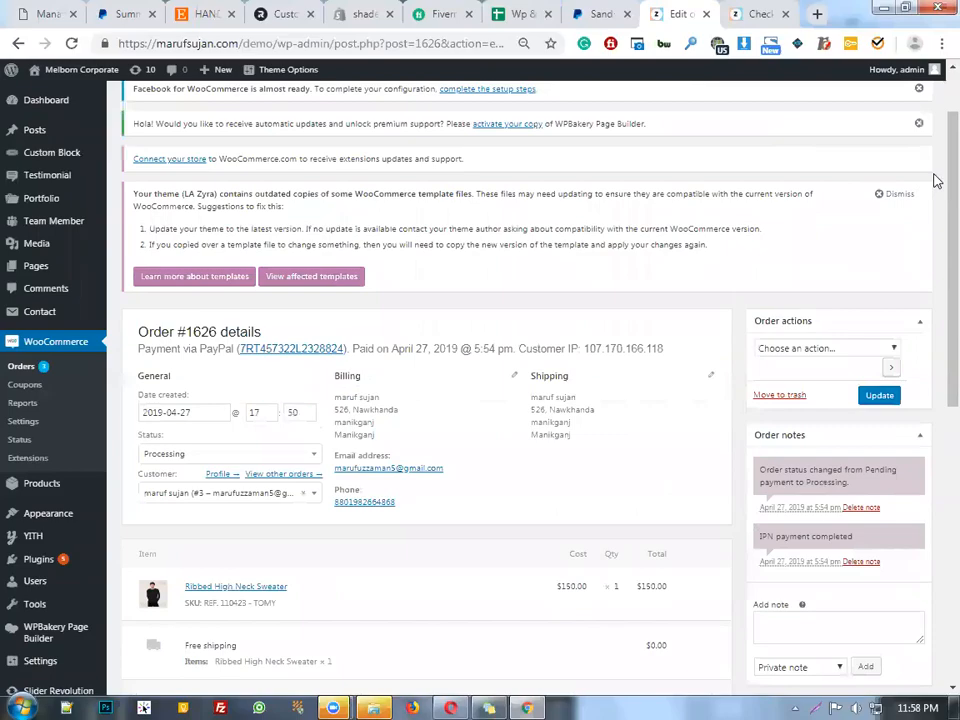
pyautogui.scroll(-5, 390, 436)
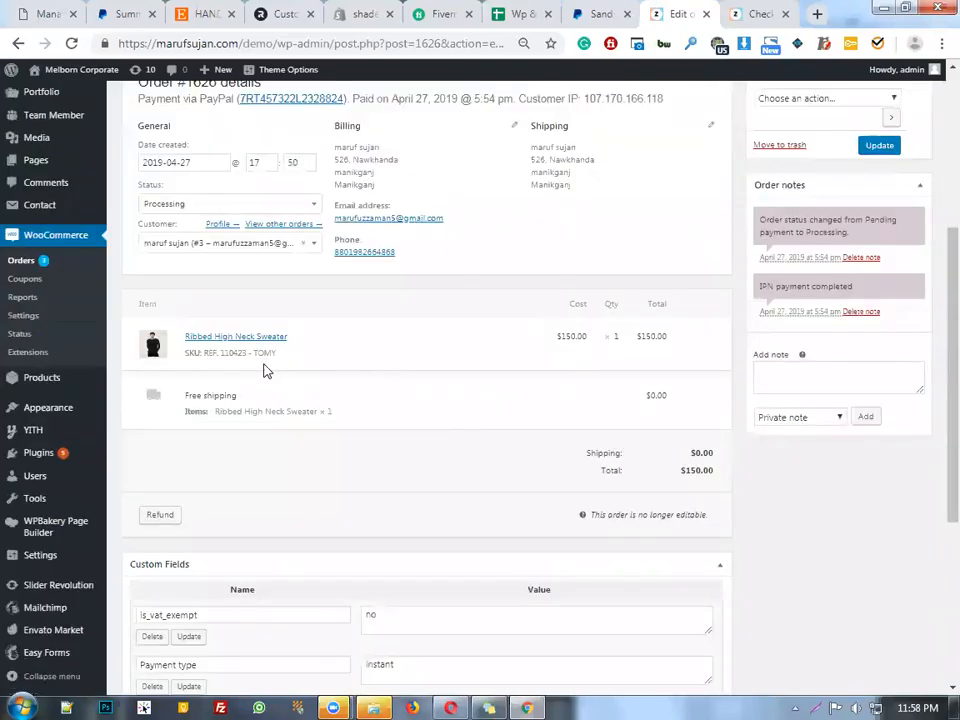
pyautogui.scroll(2, 570, 171)
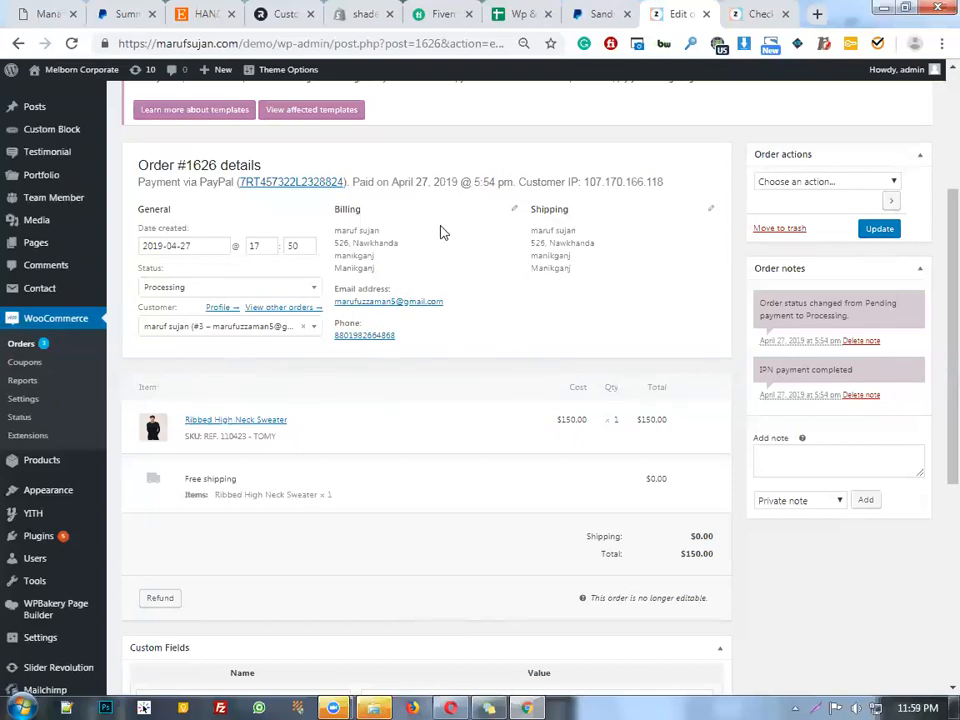
# Change order #1626's status from Processing to Completed and save the order
pyautogui.click(240, 286)
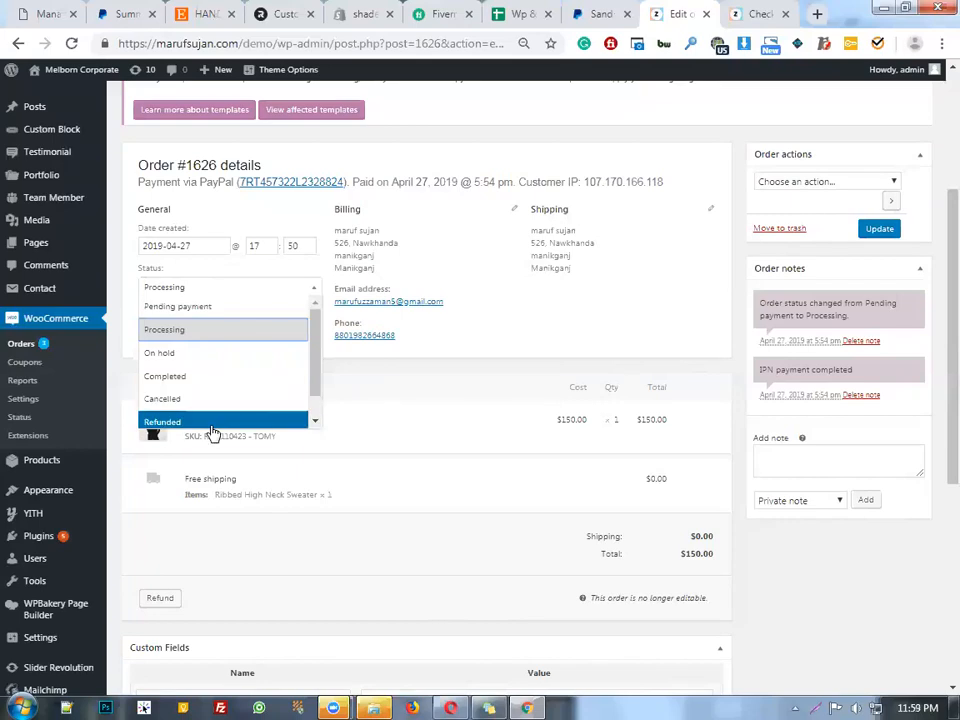
pyautogui.click(221, 381)
pyautogui.click(882, 229)
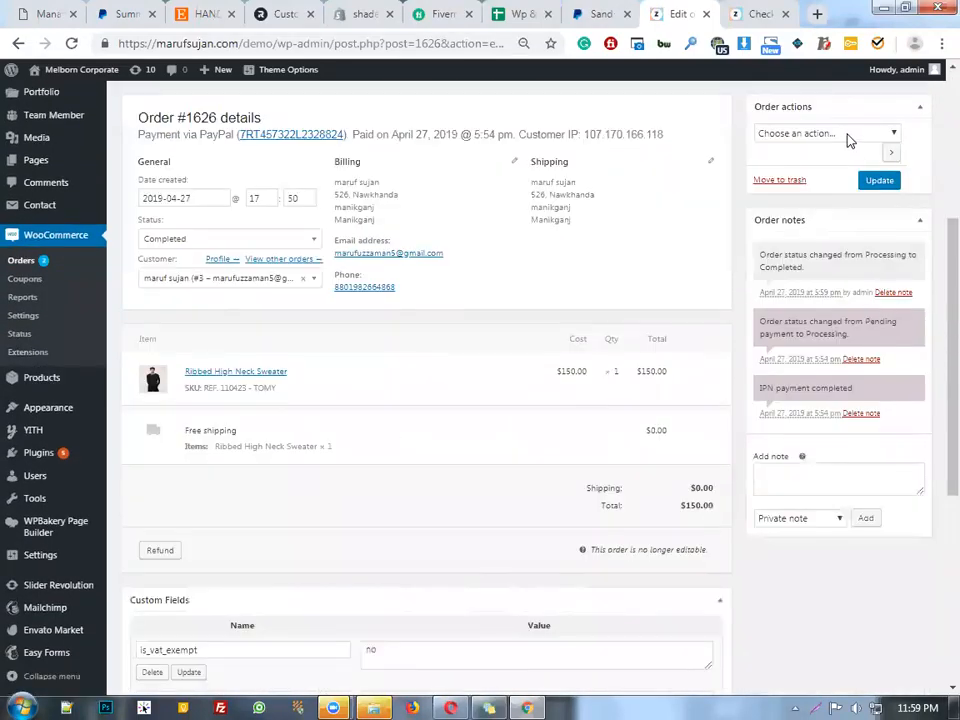
pyautogui.click(847, 136)
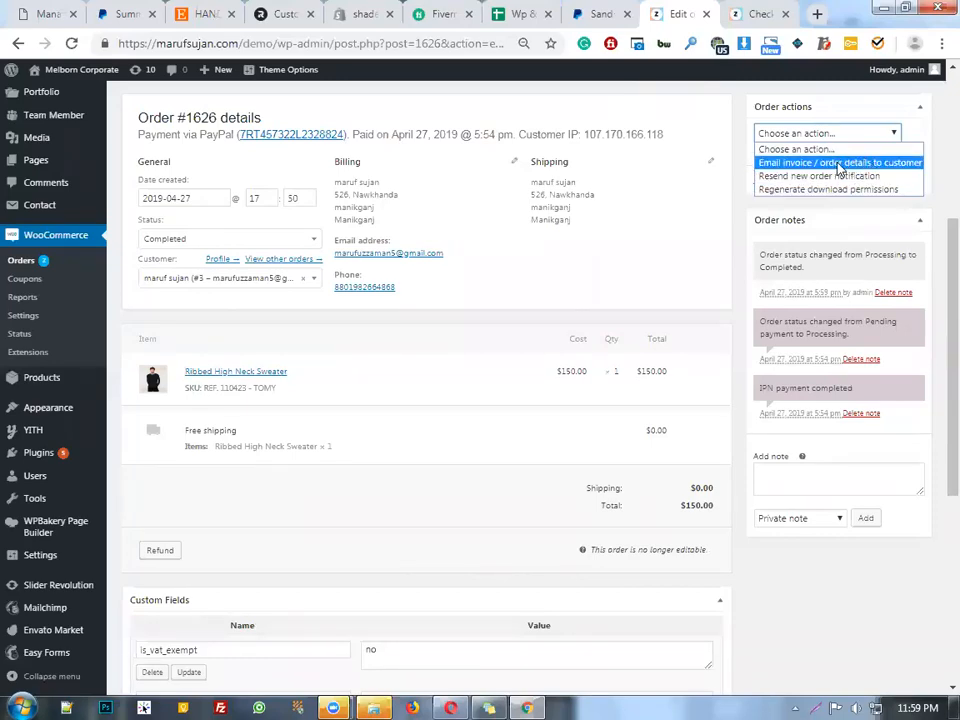
# Email the invoice and order details for #1626 to the customer and review the new order note
pyautogui.click(840, 163)
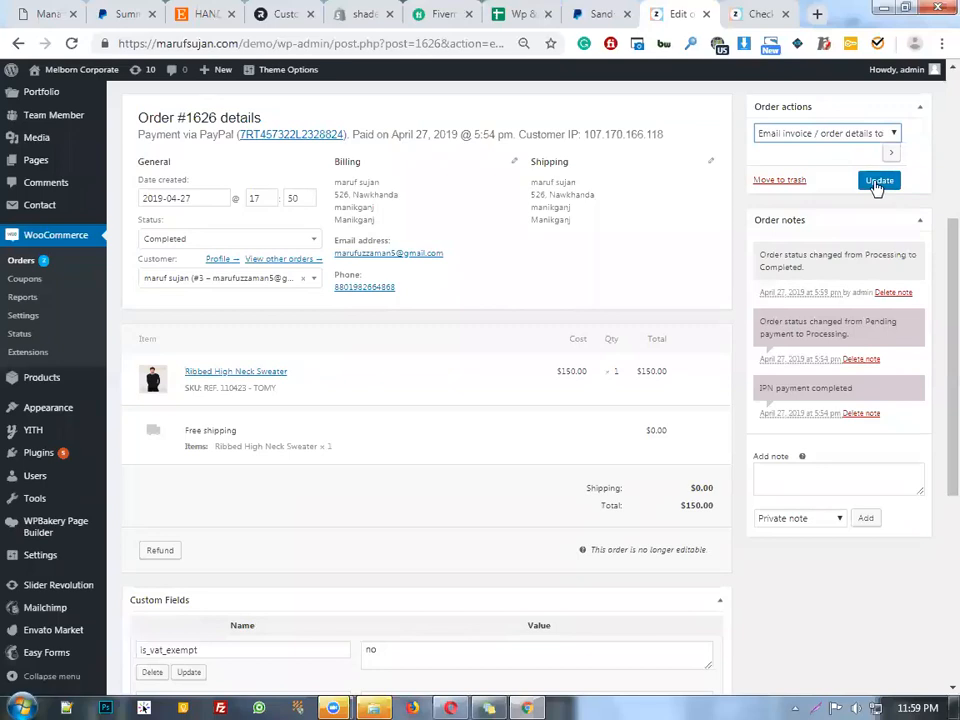
pyautogui.click(879, 182)
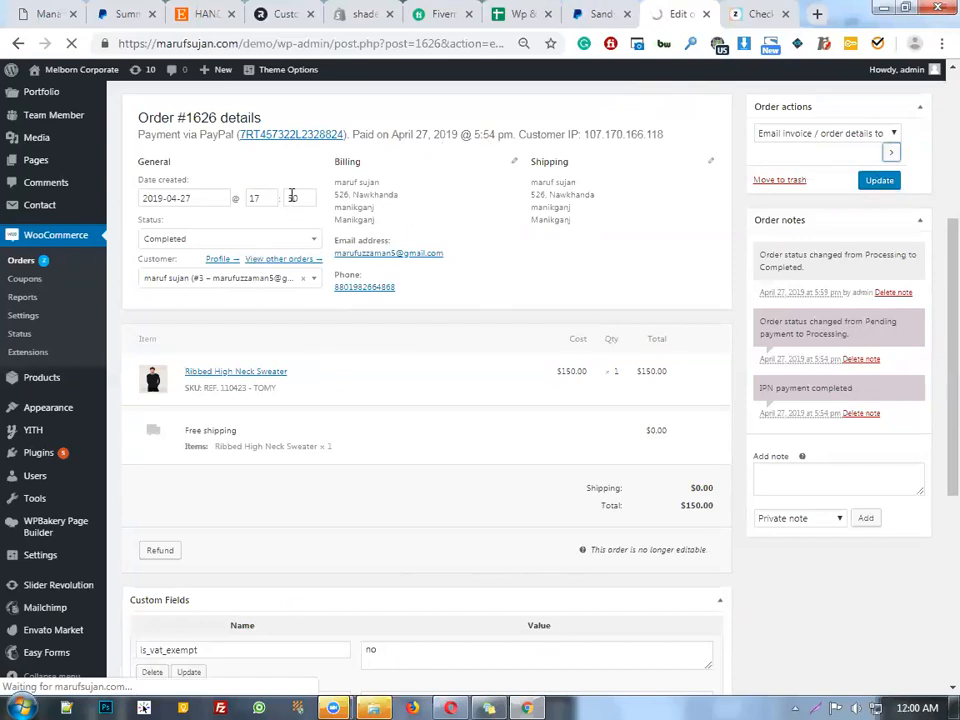
pyautogui.moveTo(316, 163); pyautogui.dragTo(575, 272)
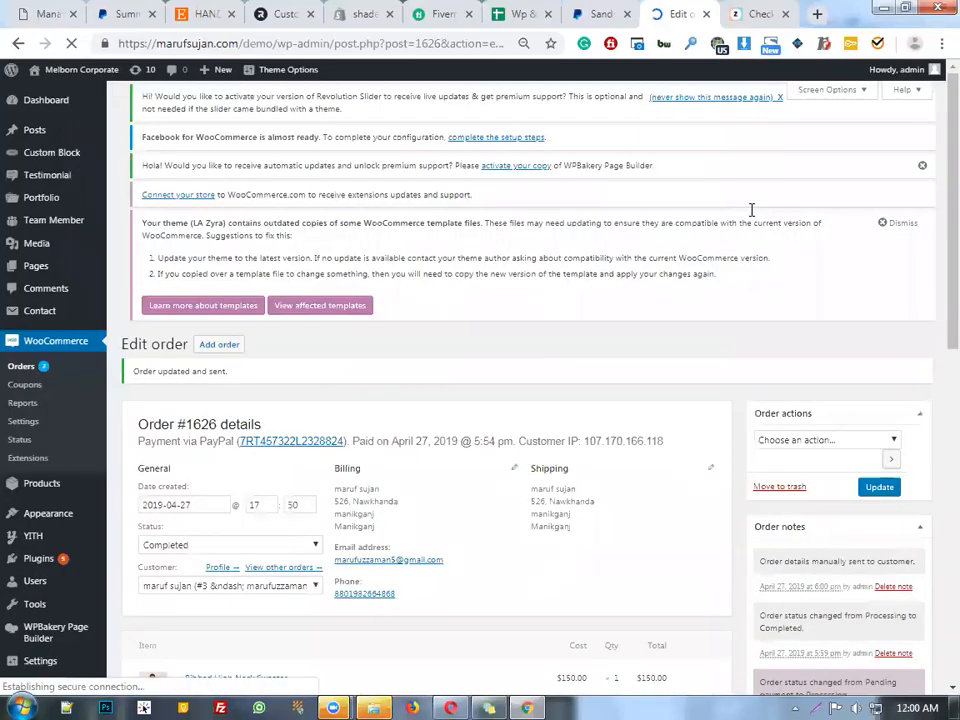
pyautogui.scroll(-3, 641, 219)
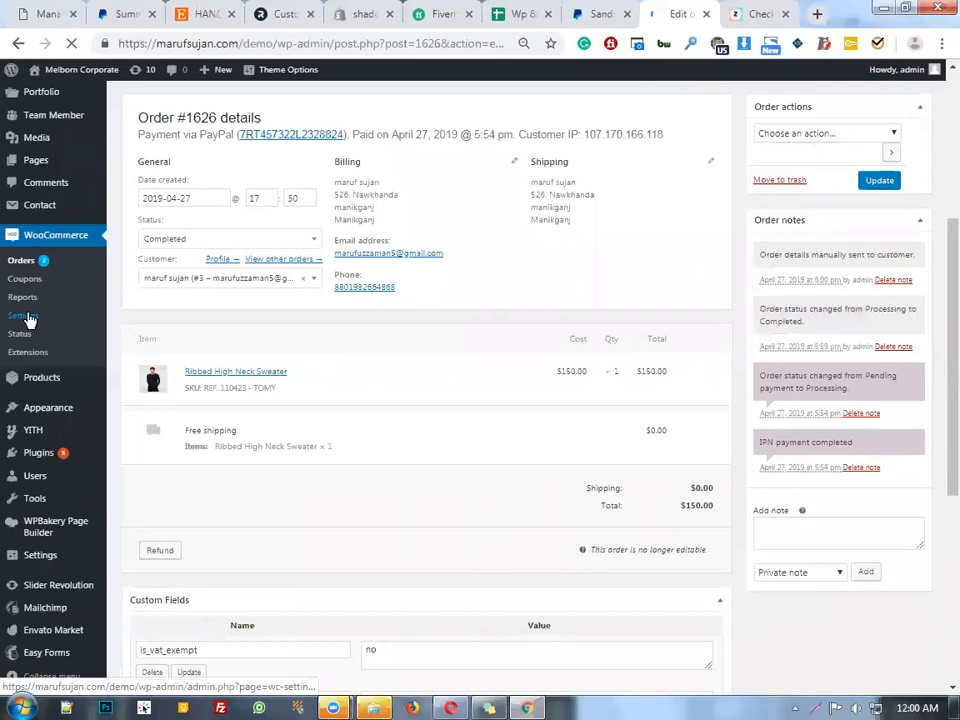
pyautogui.scroll(-2, 58, 233)
pyautogui.scroll(-1, 58, 233)
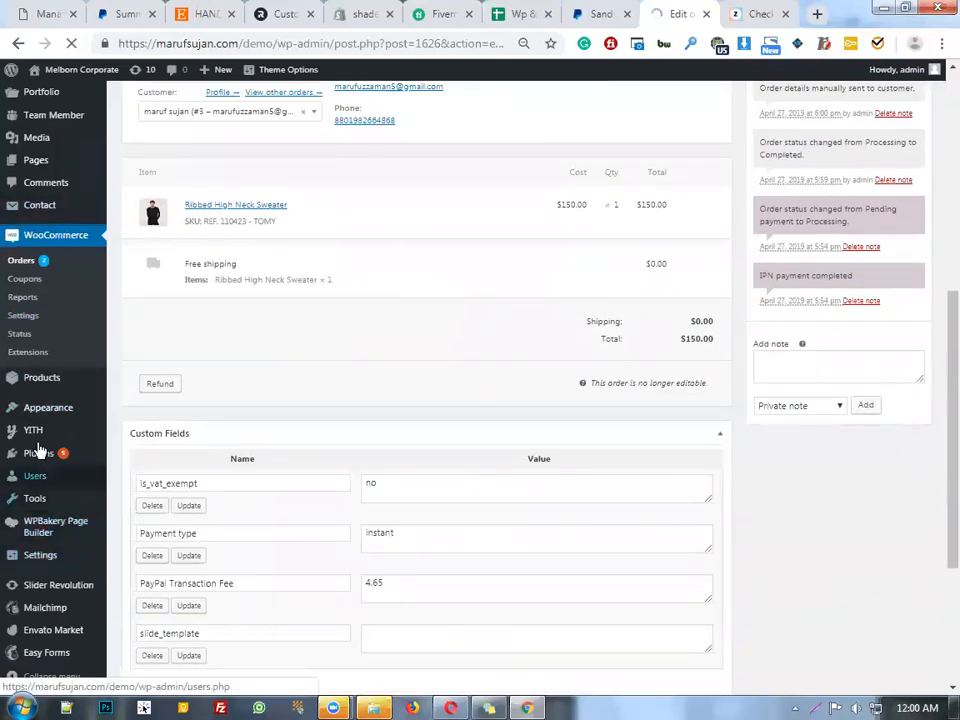
pyautogui.moveTo(38, 433)
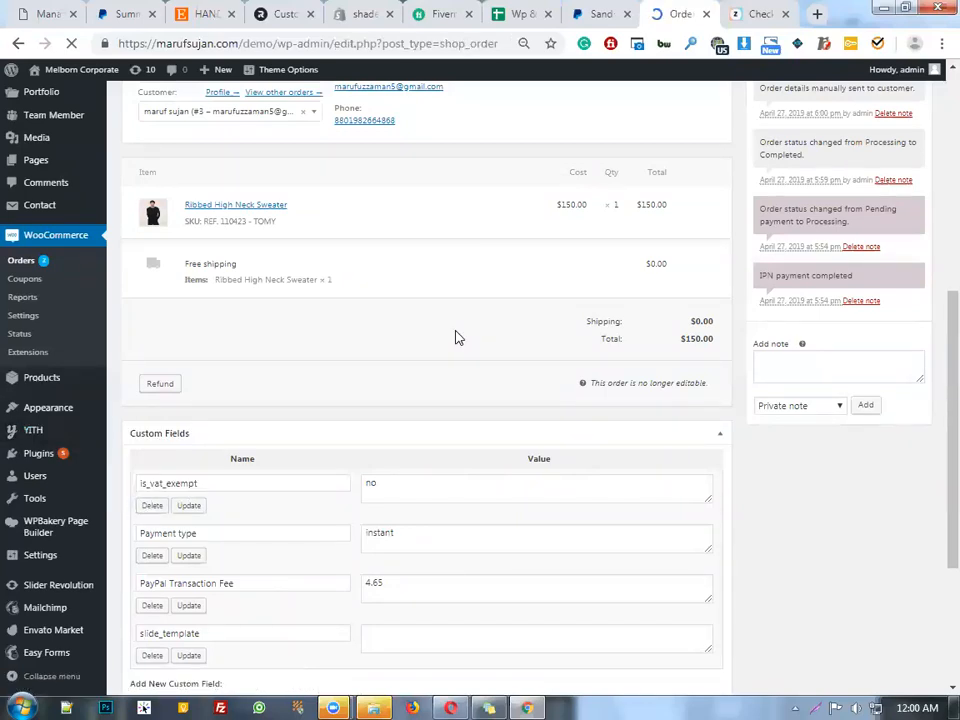
# Check that #1626 shows Completed at 150.00 in the orders list, then reload it
pyautogui.scroll(-5, 455, 335)
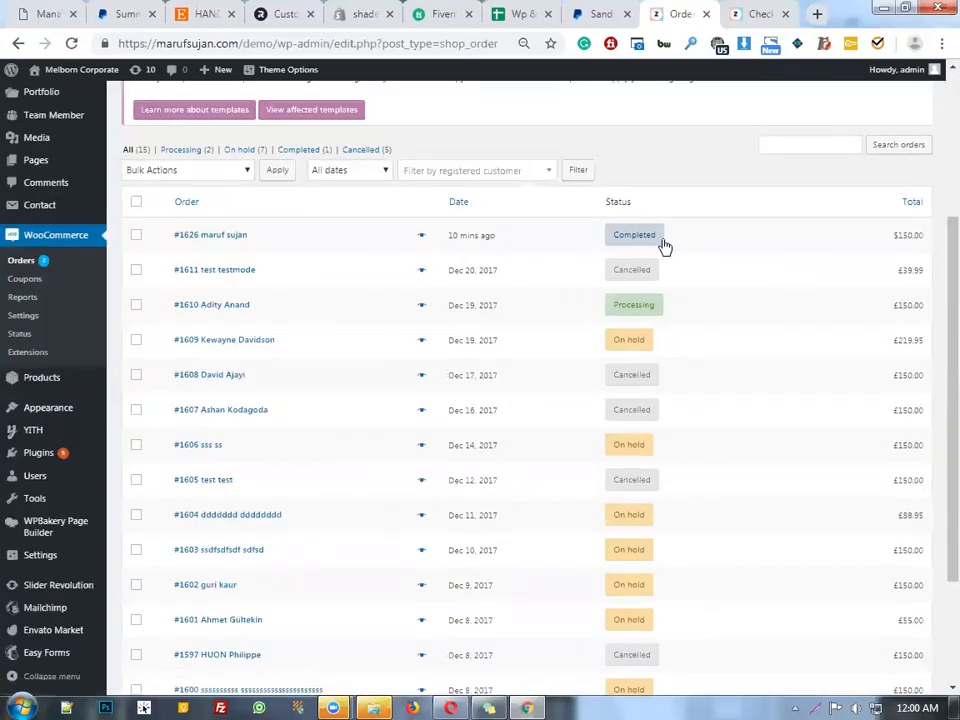
pyautogui.scroll(-3, 10, 400)
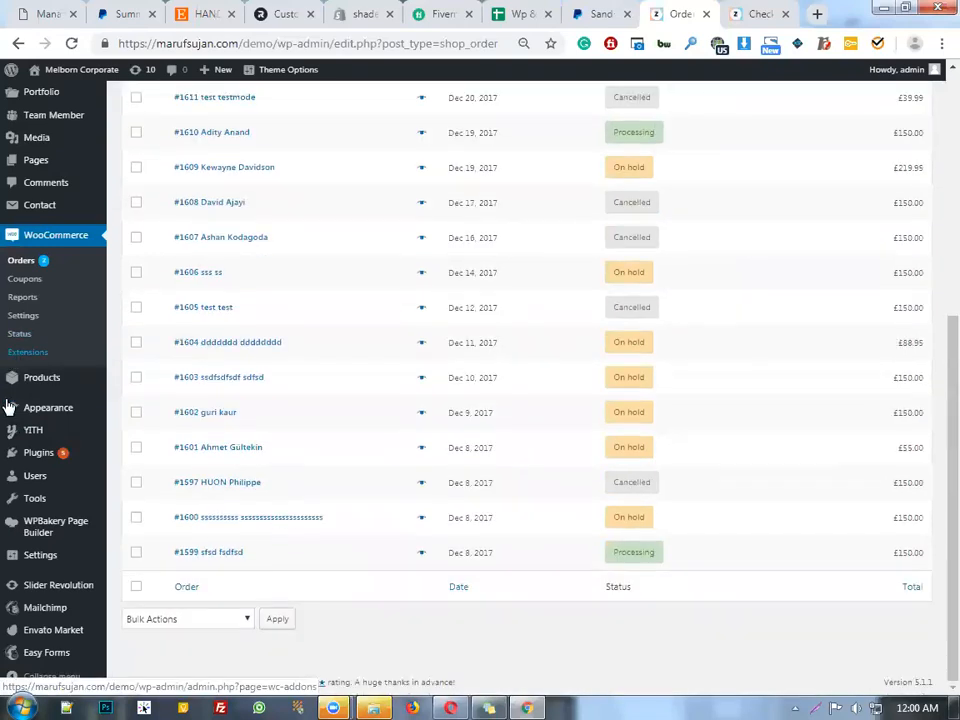
pyautogui.scroll(1, 50, 447)
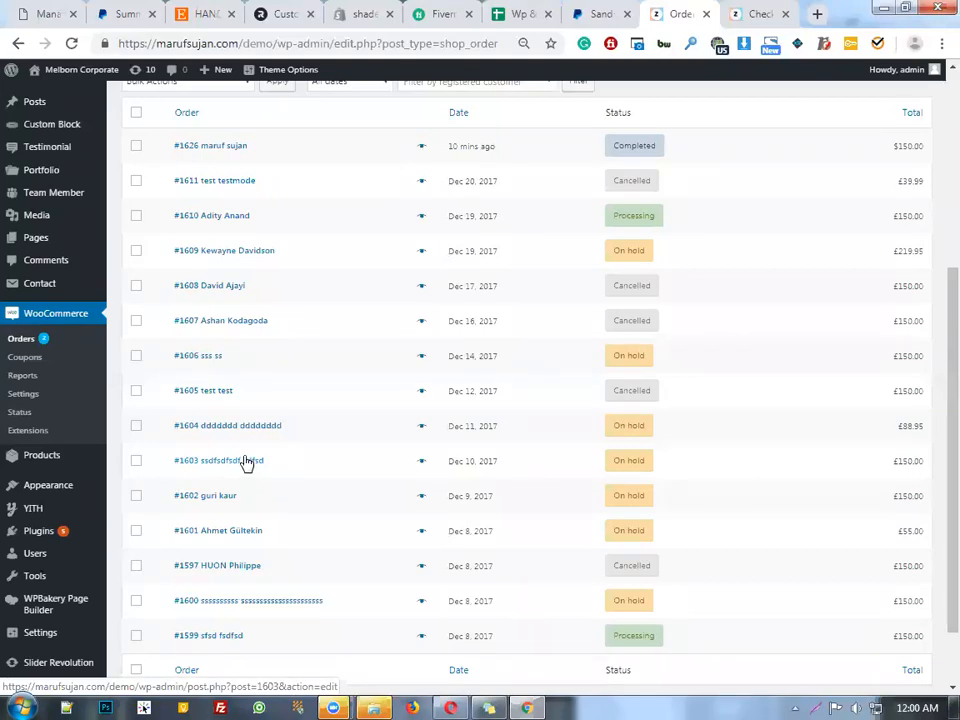
pyautogui.scroll(-2, 431, 326)
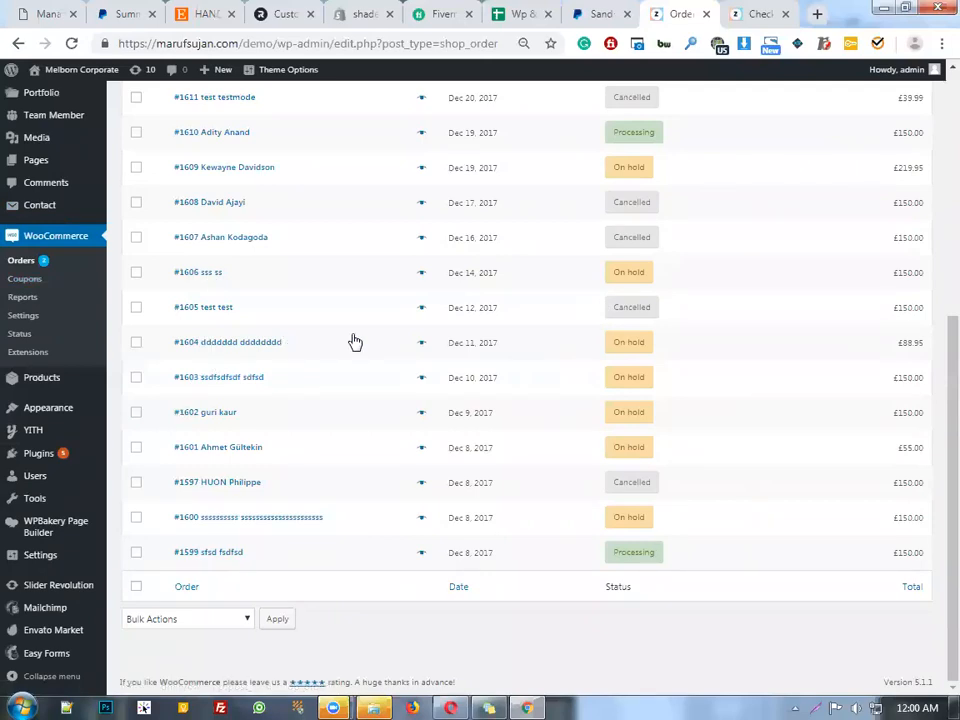
pyautogui.click(36, 232)
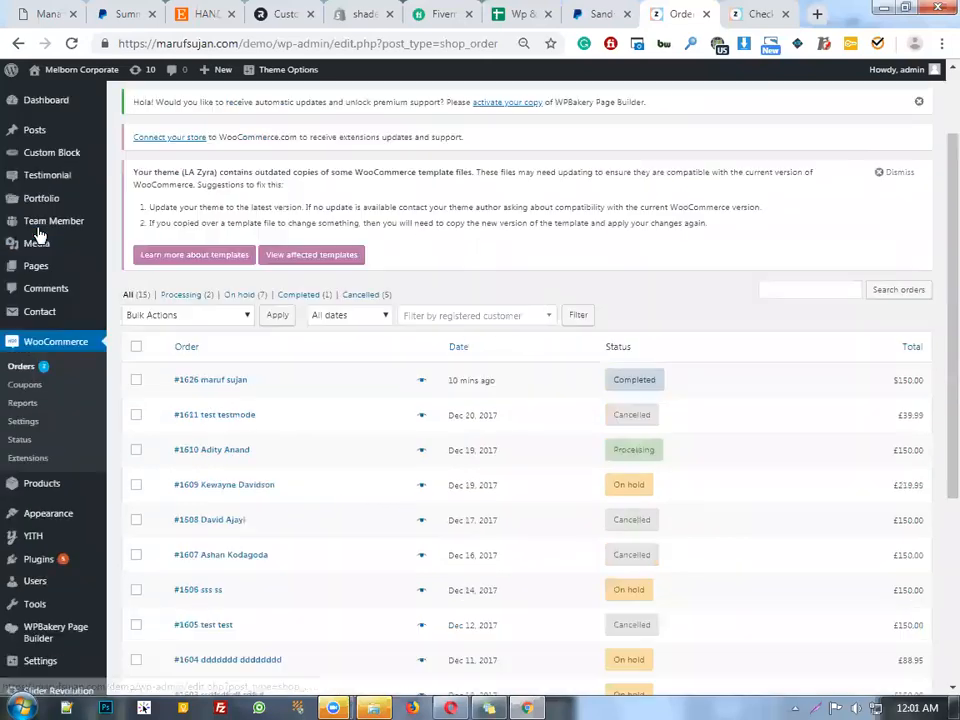